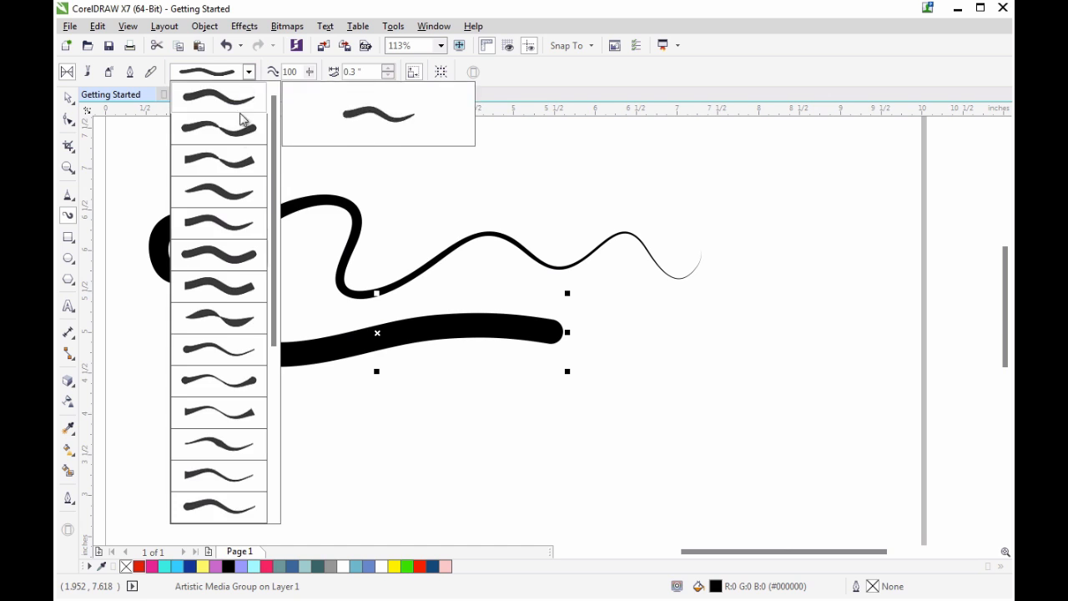
Draw a wavy stroke with the twisted preset, and a long looping stroke with freehand smoothing set to 0
mouse_move(166, 402)
left_mouse_down()
mouse_move(267, 453)
mouse_move(659, 384)
left_mouse_up()
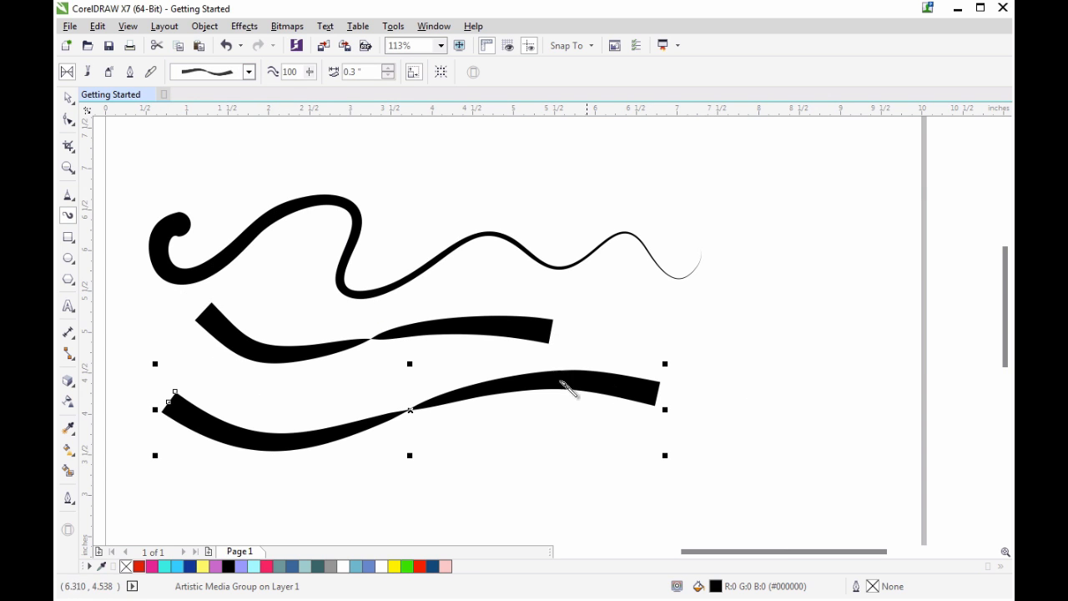
left_click(309, 72)
left_click_drag(314, 73, 261, 92)
mouse_move(254, 294)
left_mouse_down()
mouse_move(421, 232)
mouse_move(586, 236)
left_mouse_up()
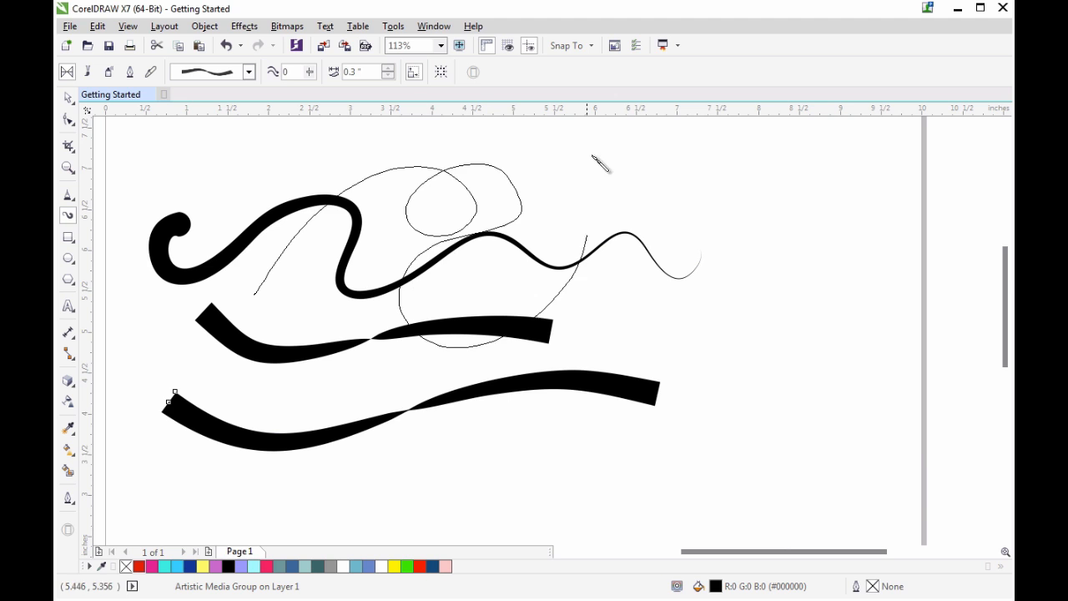
mouse_move(593, 156)
left_mouse_down()
mouse_move(617, 292)
mouse_move(705, 297)
left_mouse_up()
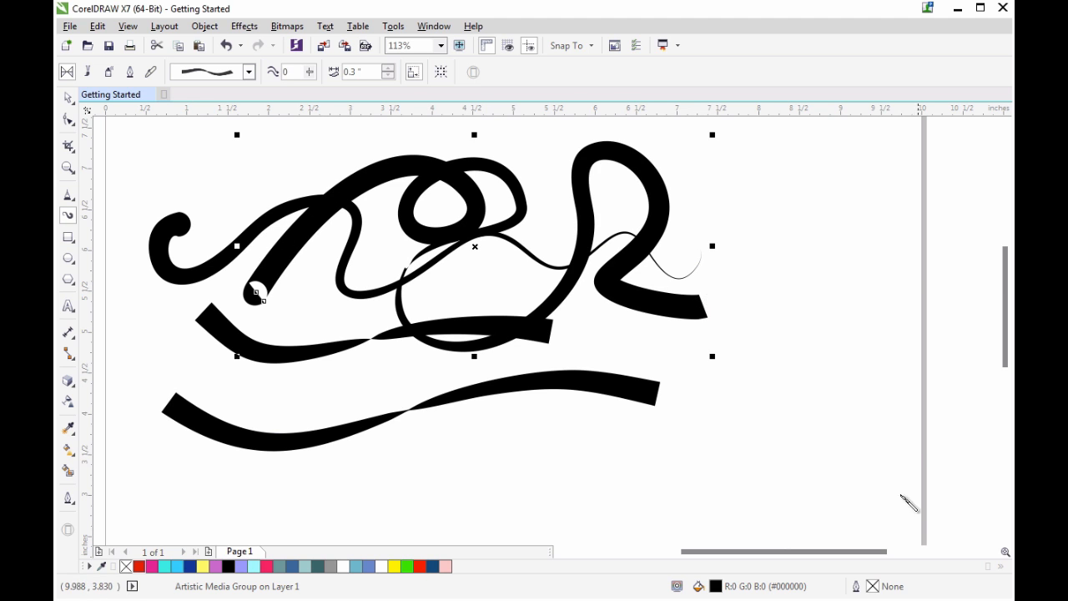
Undo all the preset strokes until the page is empty
key("ctrl+z")
key("ctrl+z")
key("ctrl+z")
key("ctrl+z")
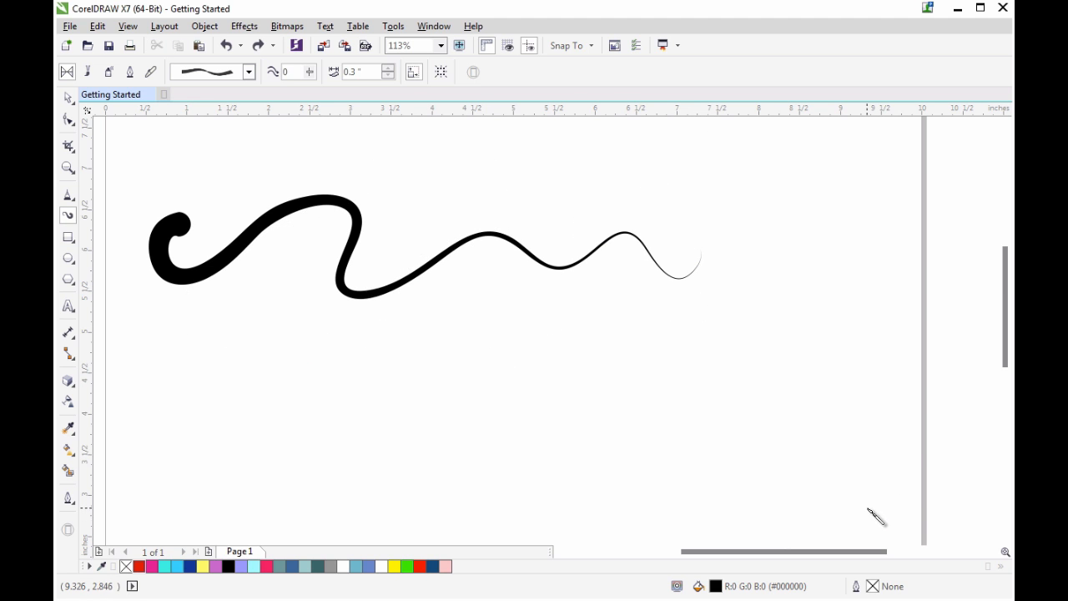
Choose the thin preset that tapers at both ends, and draw a zigzag scribble and the handwritten word "hey"
left_click(249, 72)
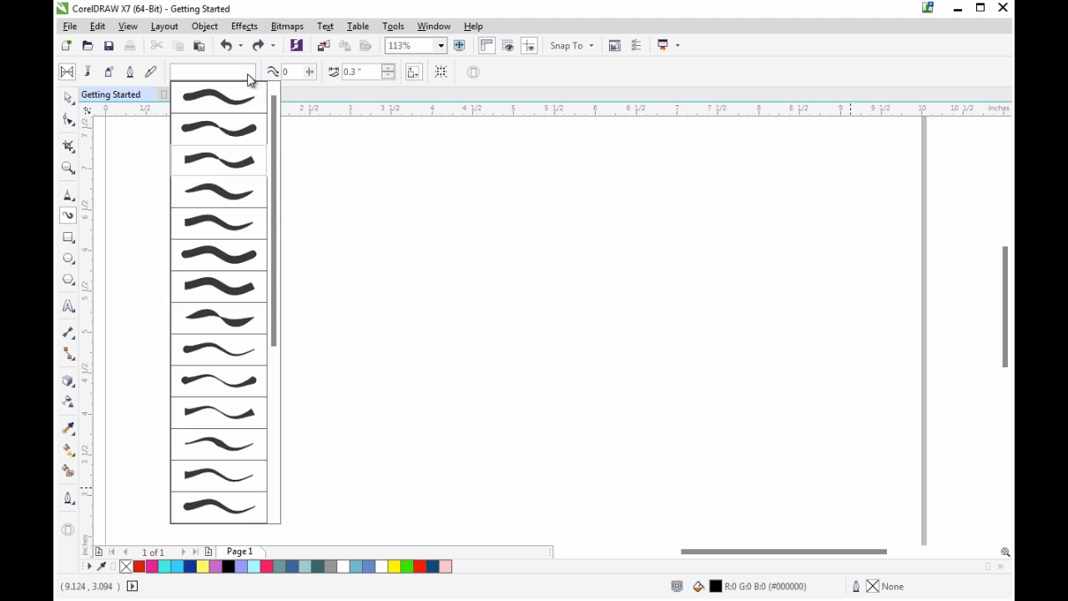
left_click(255, 449)
mouse_move(208, 337)
left_mouse_down()
mouse_move(271, 328)
mouse_move(306, 254)
mouse_move(364, 335)
mouse_move(455, 412)
left_mouse_up()
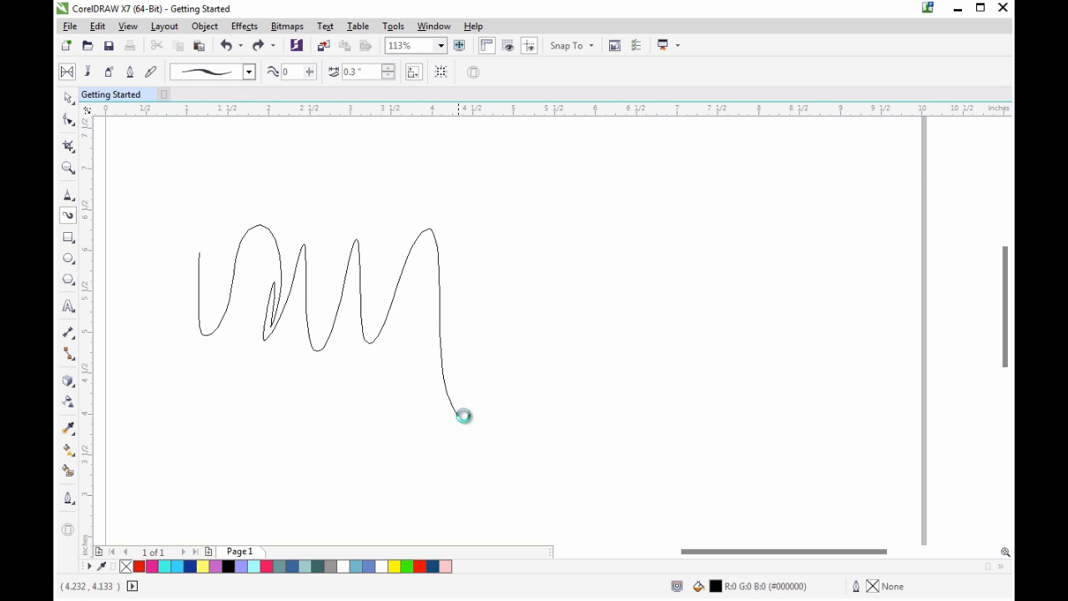
mouse_move(484, 329)
left_mouse_down()
mouse_move(531, 339)
mouse_move(627, 291)
mouse_move(714, 342)
left_mouse_up()
Set freehand smoothing to 100, write a second "hey" below the first, and draw two tapered curves beside the words
mouse_move(314, 77)
left_mouse_down()
mouse_move(393, 100)
mouse_move(408, 94)
left_mouse_up()
mouse_move(456, 483)
left_mouse_down()
mouse_move(511, 362)
mouse_move(543, 452)
mouse_move(630, 457)
mouse_move(643, 536)
mouse_move(713, 509)
mouse_move(726, 483)
left_mouse_up()
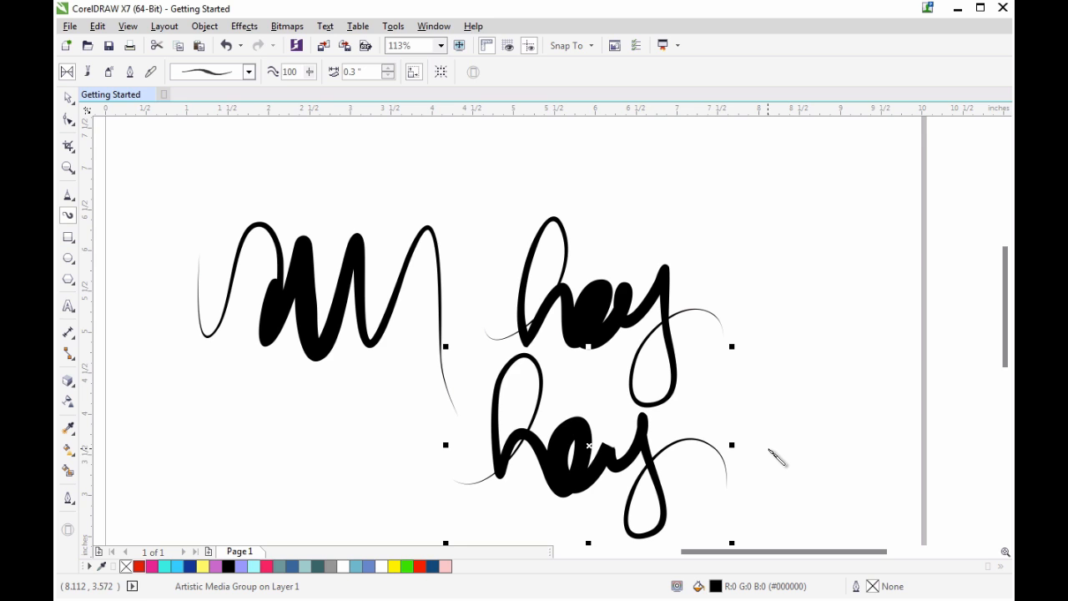
left_click_drag(524, 159, 799, 237)
mouse_move(639, 205)
left_mouse_down()
mouse_move(785, 279)
mouse_move(808, 467)
left_mouse_up()
Switch Artistic Media to Brush mode and draw several strokes with the dashed Artistic brush across the page
left_click(249, 76)
left_click(284, 125)
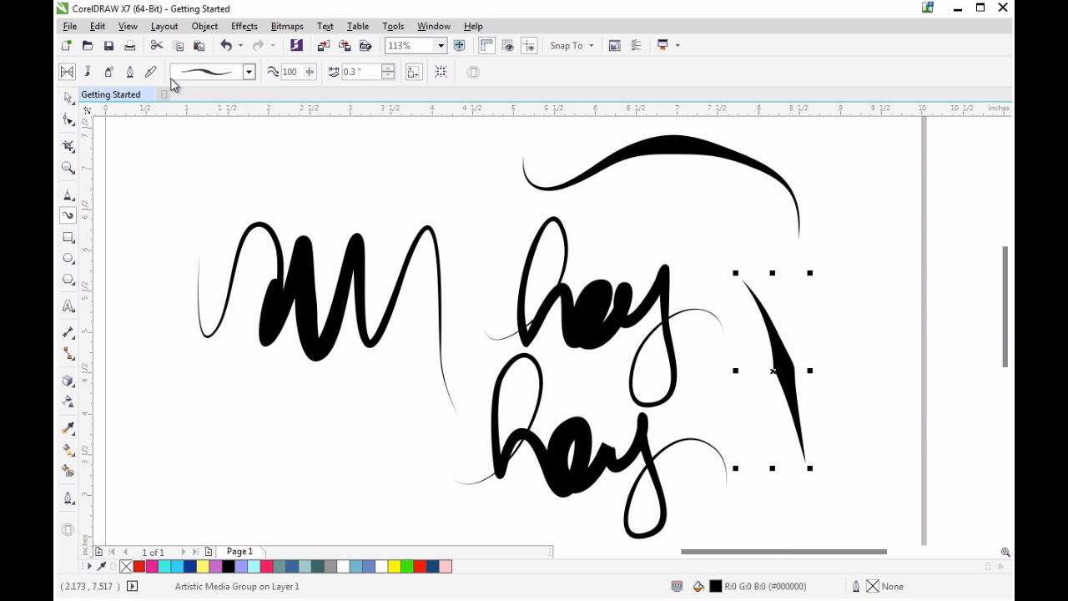
left_click_drag(146, 180, 458, 232)
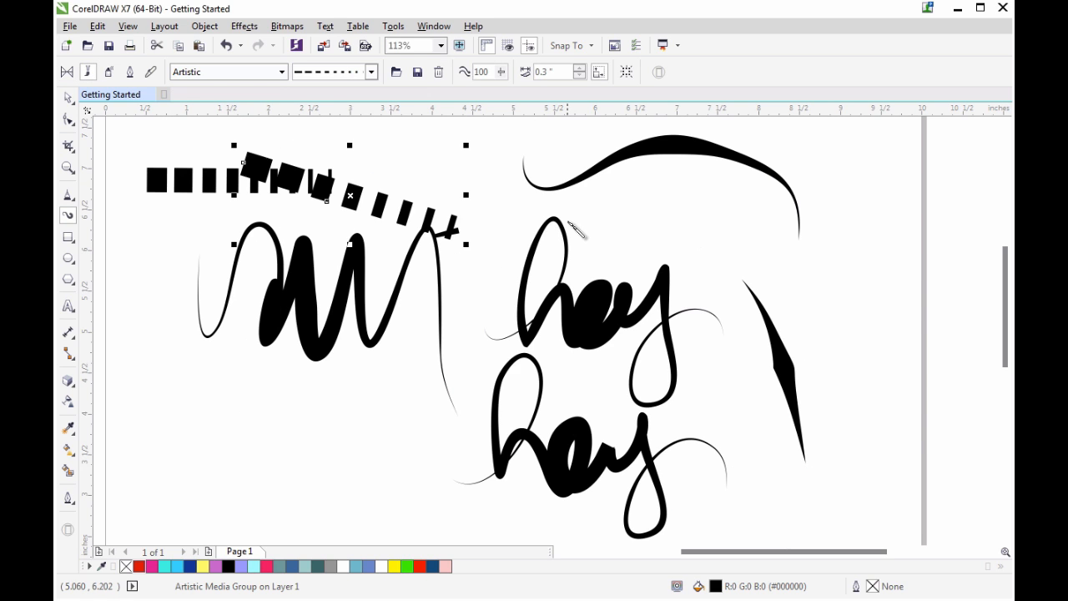
mouse_move(127, 316)
left_mouse_down()
mouse_move(164, 349)
mouse_move(450, 413)
mouse_move(634, 289)
mouse_move(843, 231)
mouse_move(873, 244)
left_mouse_up()
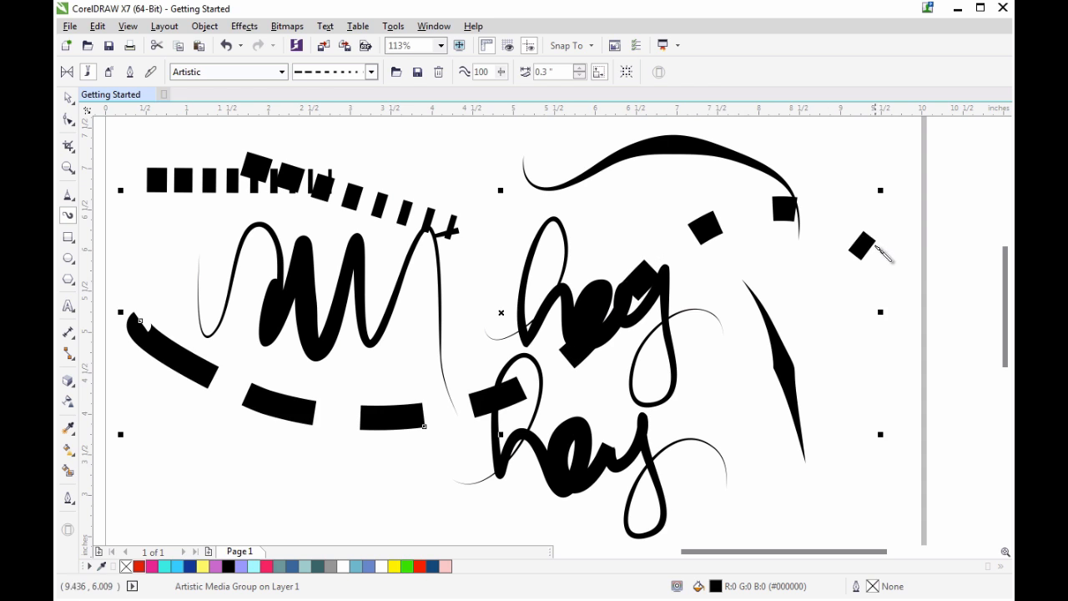
left_click(281, 72)
left_click(264, 119)
left_click_drag(397, 181, 496, 210)
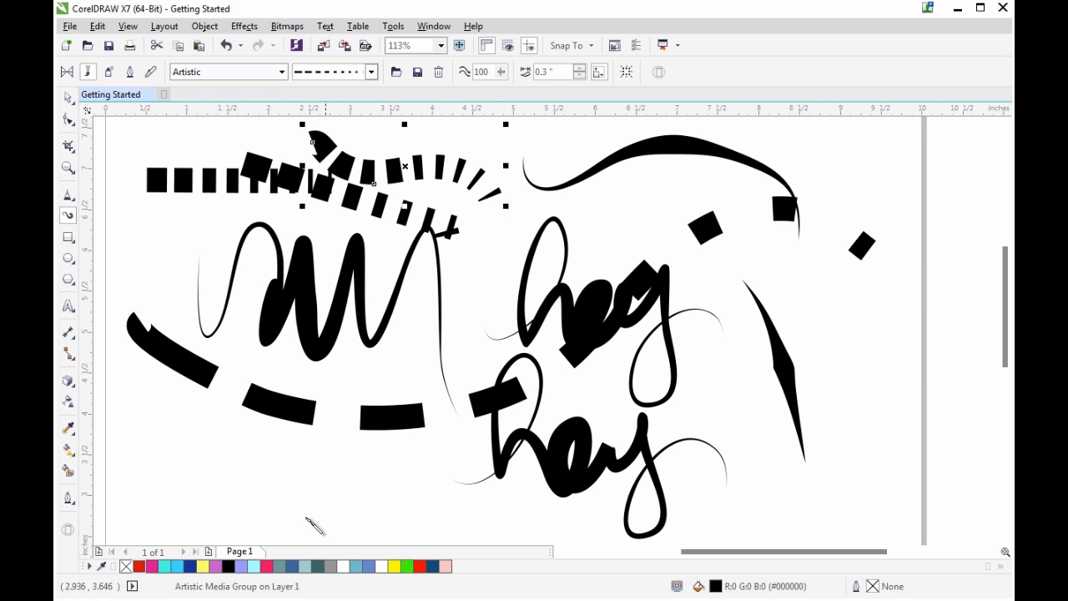
Undo the dashed brush strokes and all the tapered preset strokes
key("ctrl+z")
key("ctrl+z")
key("ctrl+z")
key("ctrl+z")
key("ctrl+z")
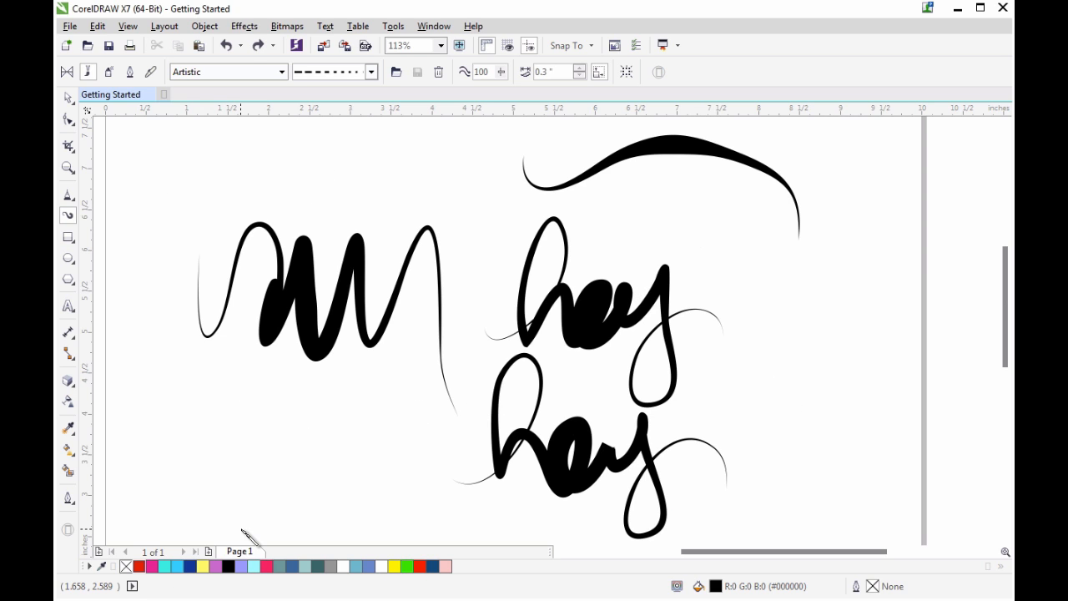
key("ctrl+z")
key("ctrl+z")
key("ctrl+z")
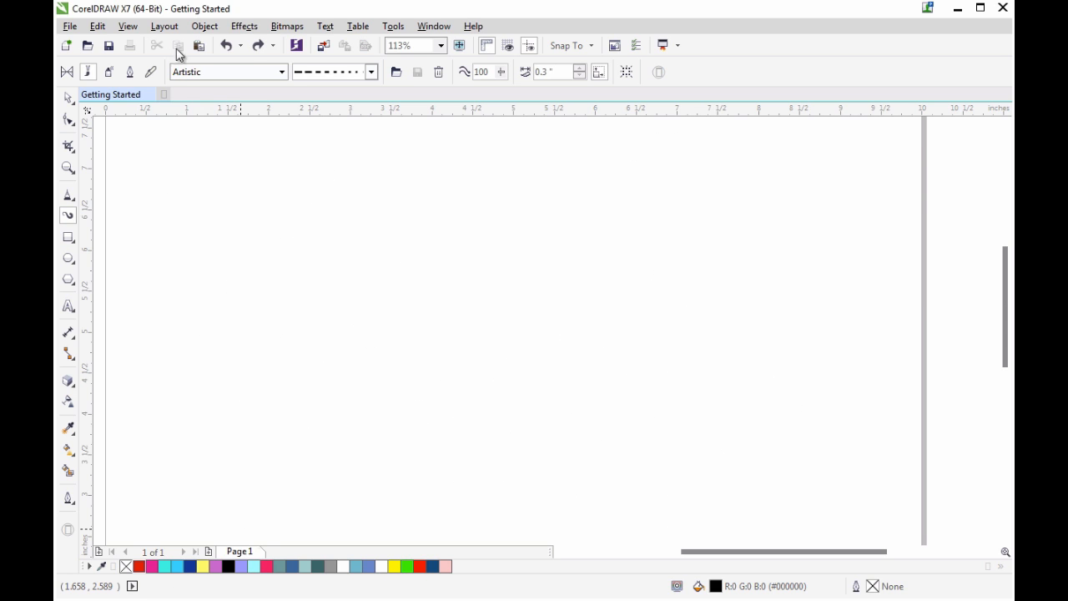
Choose the rough bristle Artistic brush and paint long curved strokes plus short vertical ones beside them
left_click(372, 72)
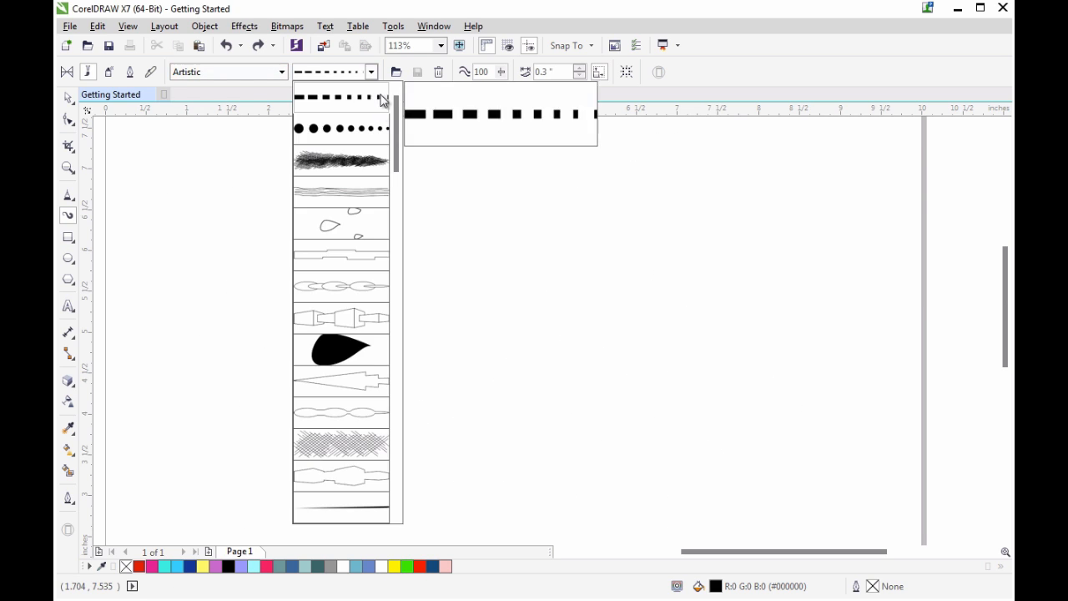
left_click(368, 168)
left_click_drag(197, 282, 705, 202)
mouse_move(188, 317)
left_mouse_down()
mouse_move(710, 209)
mouse_move(367, 328)
left_mouse_up()
mouse_move(763, 222)
left_mouse_down()
mouse_move(744, 295)
mouse_move(776, 331)
left_mouse_up()
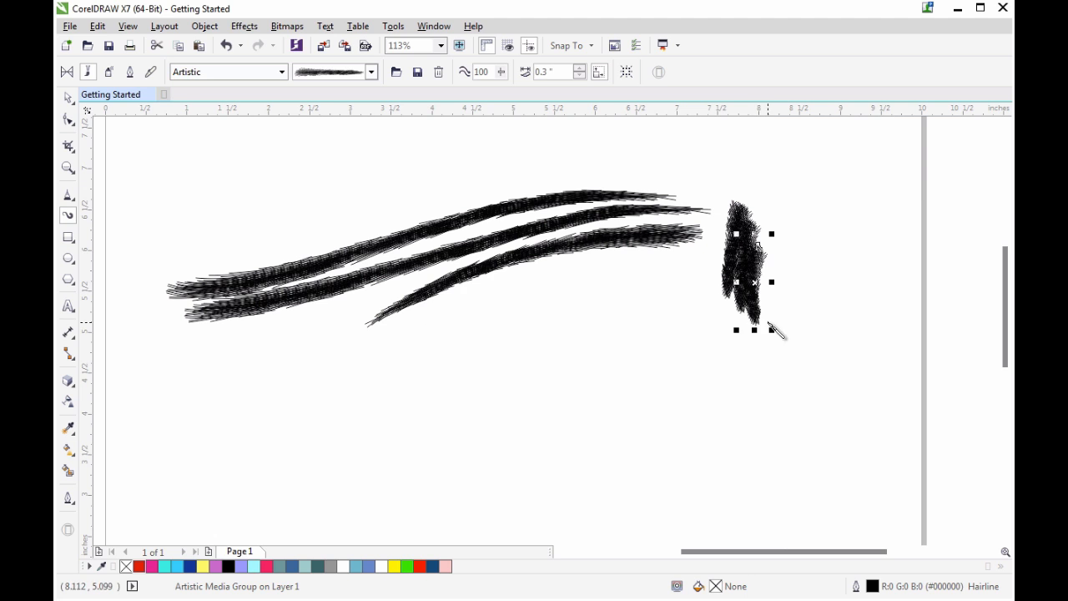
Choose the droplet-outline brush and paint strokes below the bristle strokes
left_click(372, 71)
left_click(370, 233)
mouse_move(198, 369)
left_mouse_down()
mouse_move(453, 393)
mouse_move(542, 388)
left_mouse_up()
left_click_drag(615, 380, 632, 293)
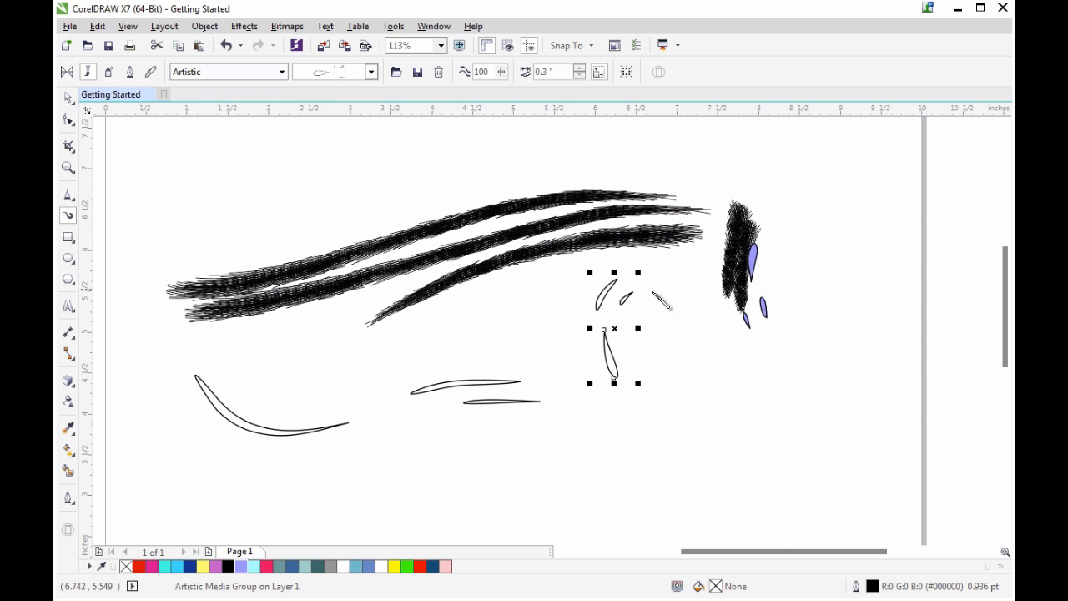
Change the outline colour of the selected droplet stroke to red
left_click(69, 498)
left_click(136, 514)
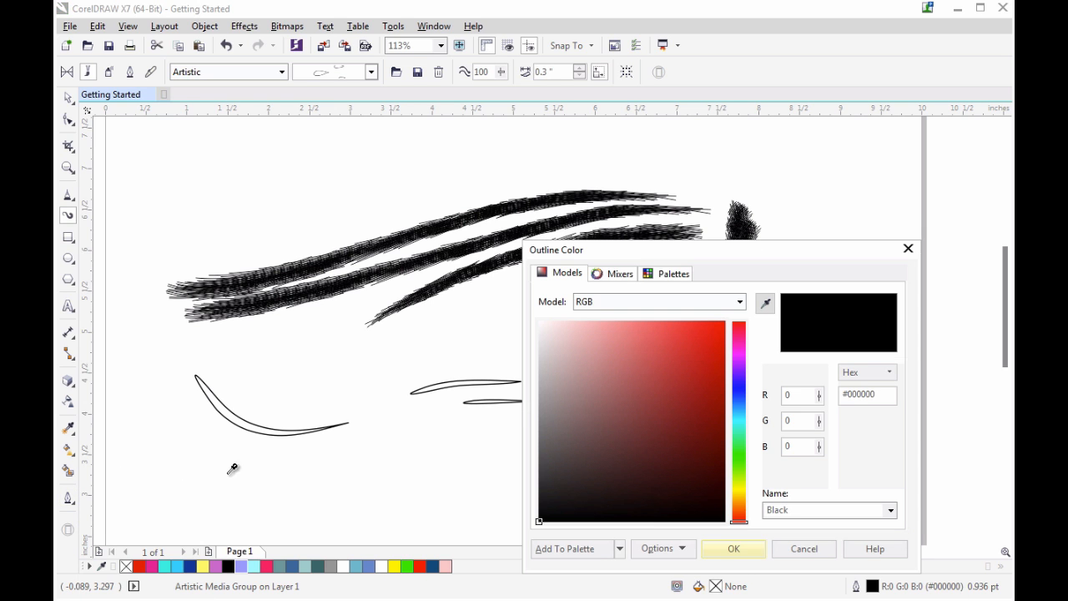
left_click_drag(709, 367, 878, 304)
left_click(734, 551)
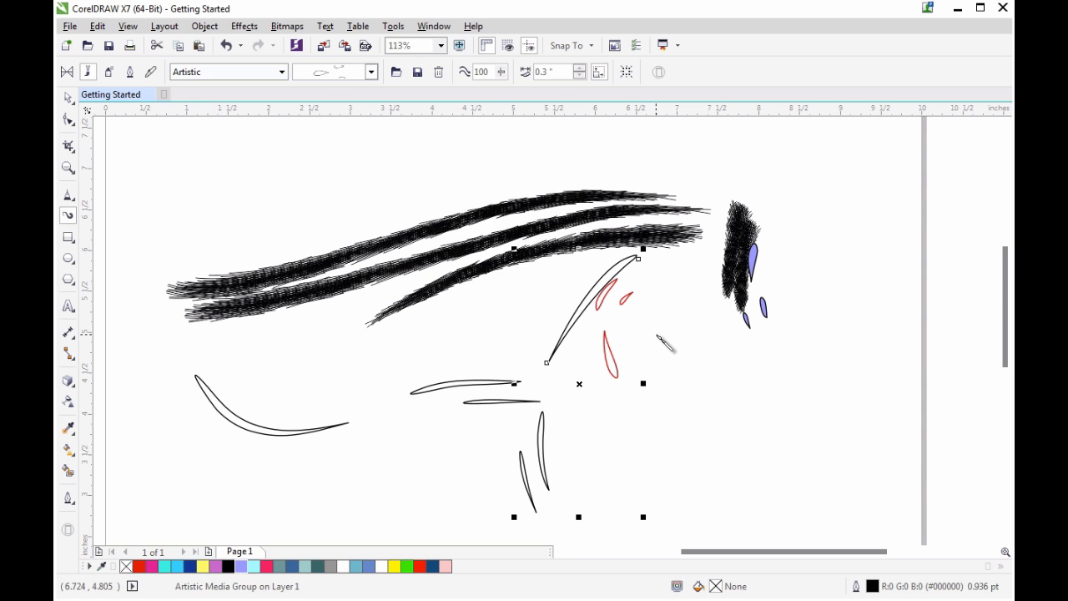
Undo the droplet and bristle brush strokes to clear the page
key("ctrl+z")
key("ctrl+z")
key("ctrl+z")
key("ctrl+z")
key("ctrl+z")
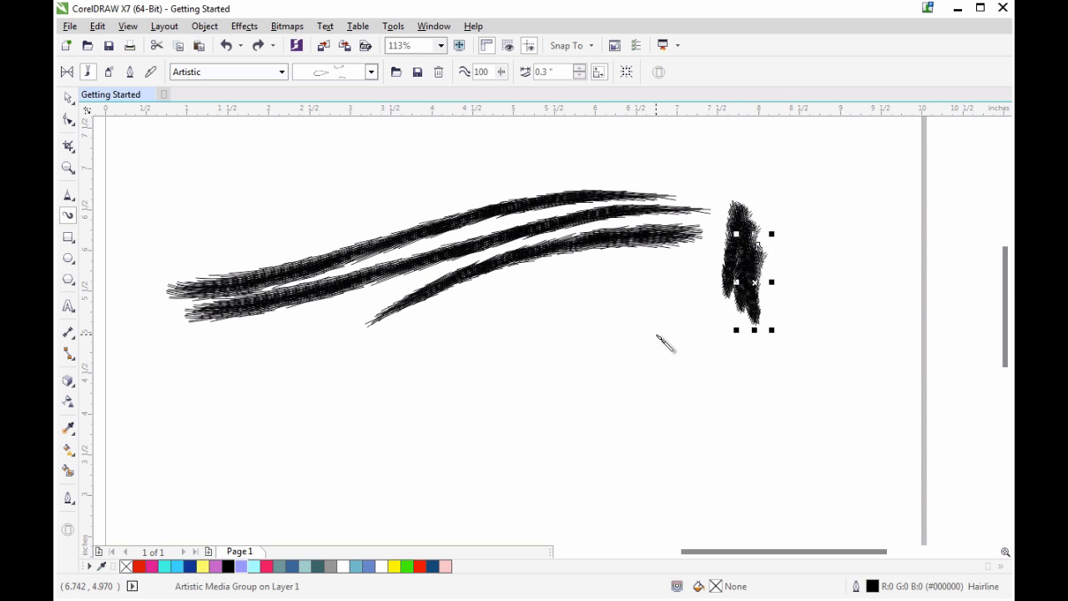
key("ctrl+z")
key("ctrl+z")
key("ctrl+z")
key("ctrl+z")
Switch Artistic Media to Sprayer mode and spray diagonal lines with the Brush Strokes category's reddish-brown spraylist
left_click(108, 71)
mouse_move(181, 258)
left_mouse_down()
mouse_move(488, 239)
mouse_move(637, 358)
left_mouse_up()
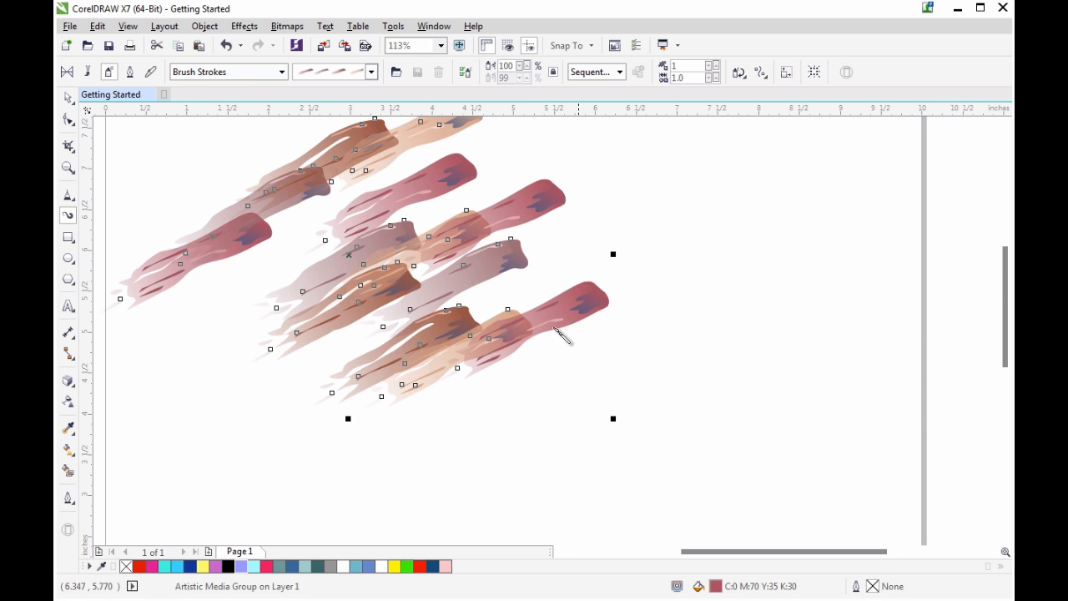
left_click_drag(372, 476, 584, 365)
Choose the multicoloured swirl spraylist and spray a line down the page beside the brush strokes
left_click(371, 72)
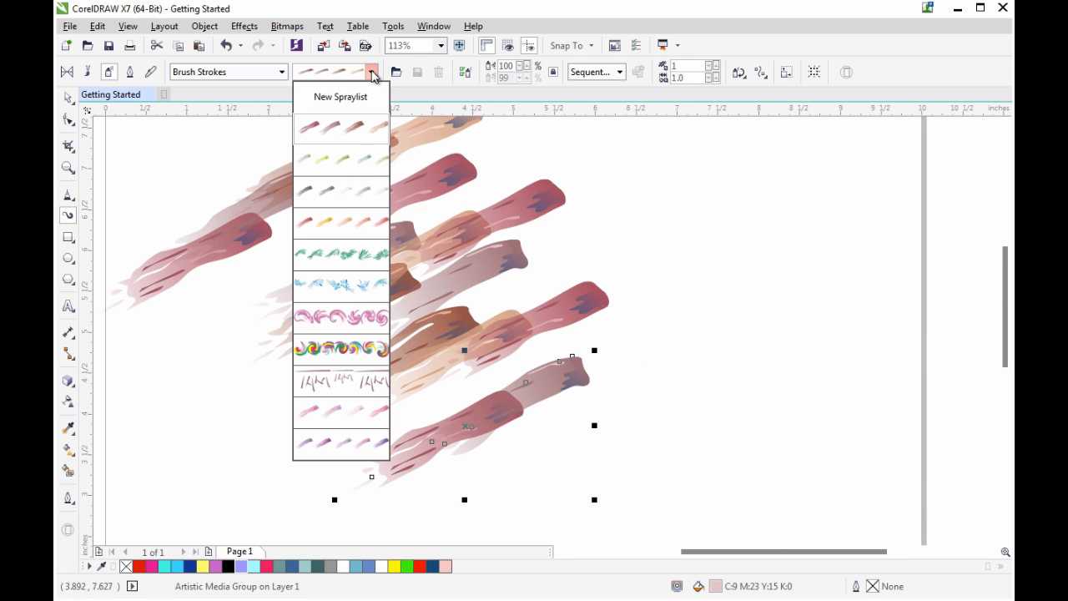
left_click(365, 335)
mouse_move(636, 201)
left_mouse_down()
mouse_move(685, 431)
mouse_move(686, 521)
left_mouse_up()
Undo the sprayed swirls and brush strokes to clear the page
key("ctrl+z")
key("ctrl+z")
key("ctrl+z")
key("ctrl+z")
key("ctrl+z")
key("ctrl+z")
key("ctrl+z")
key("ctrl+z")
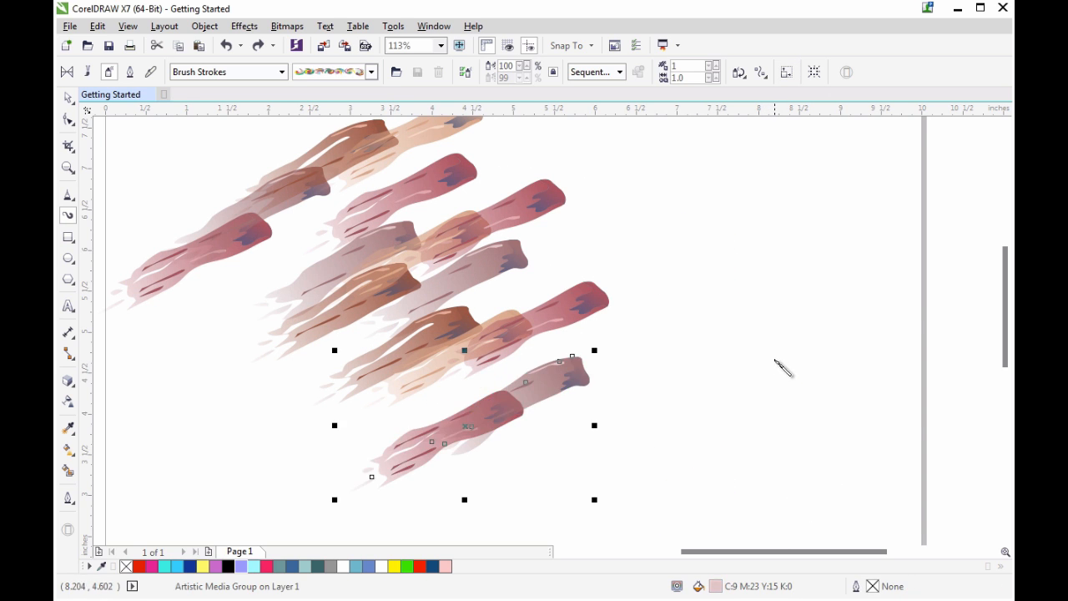
Spray a short line of vegetables using the Food category
left_click(282, 73)
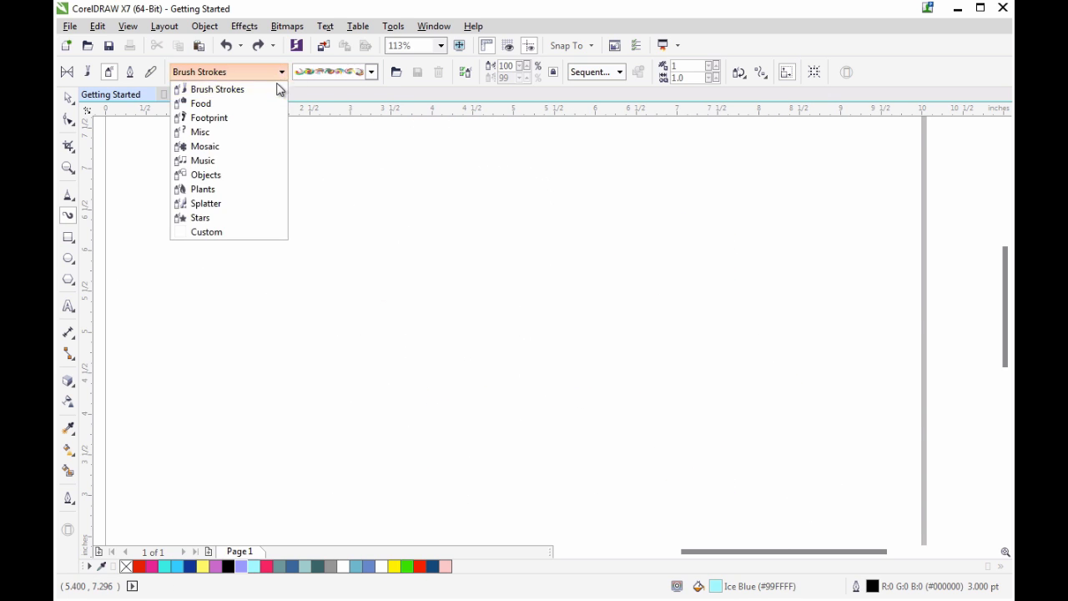
left_click(262, 104)
left_click_drag(208, 201, 391, 252)
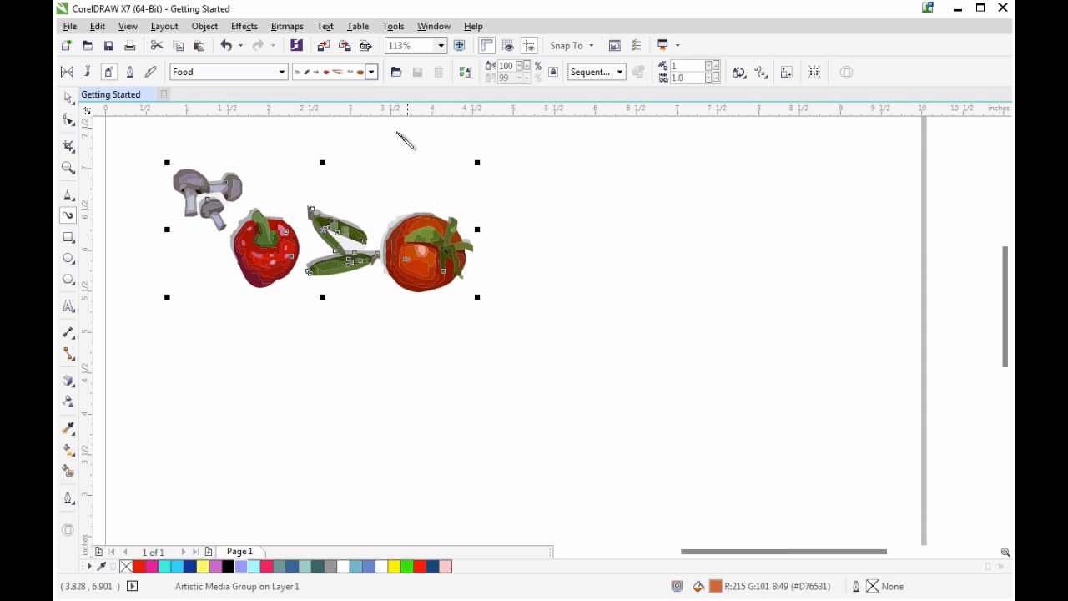
Apply the jelly bean spraylist to the vegetable line and spray a second row of beans below it
left_click(372, 72)
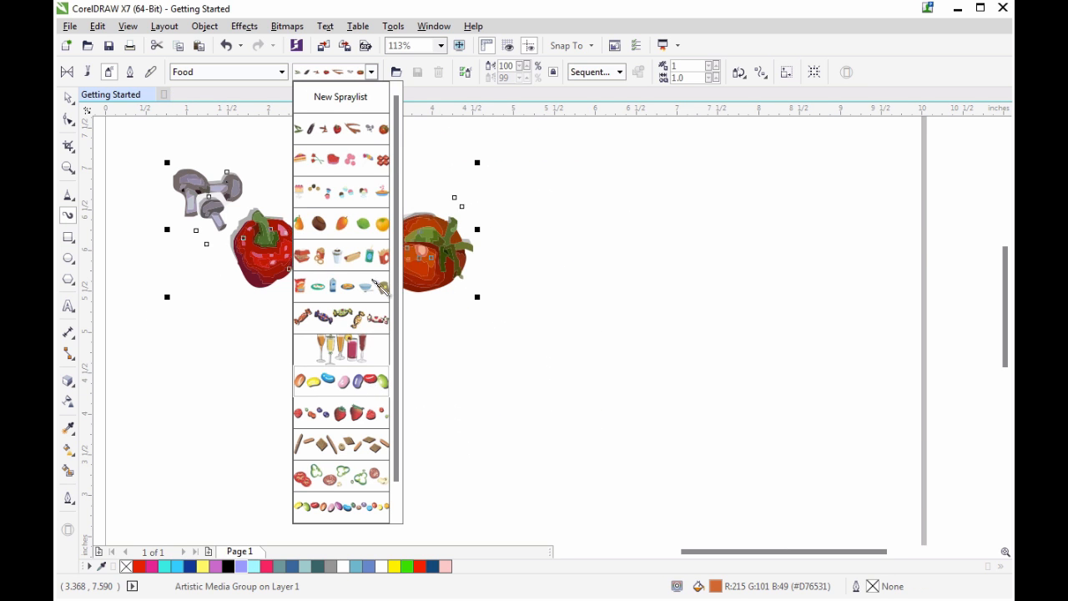
left_click(334, 377)
left_click_drag(291, 348, 450, 344)
Choose the first ink blot of the Splatter category and spray blots next to the jelly beans
left_click(282, 72)
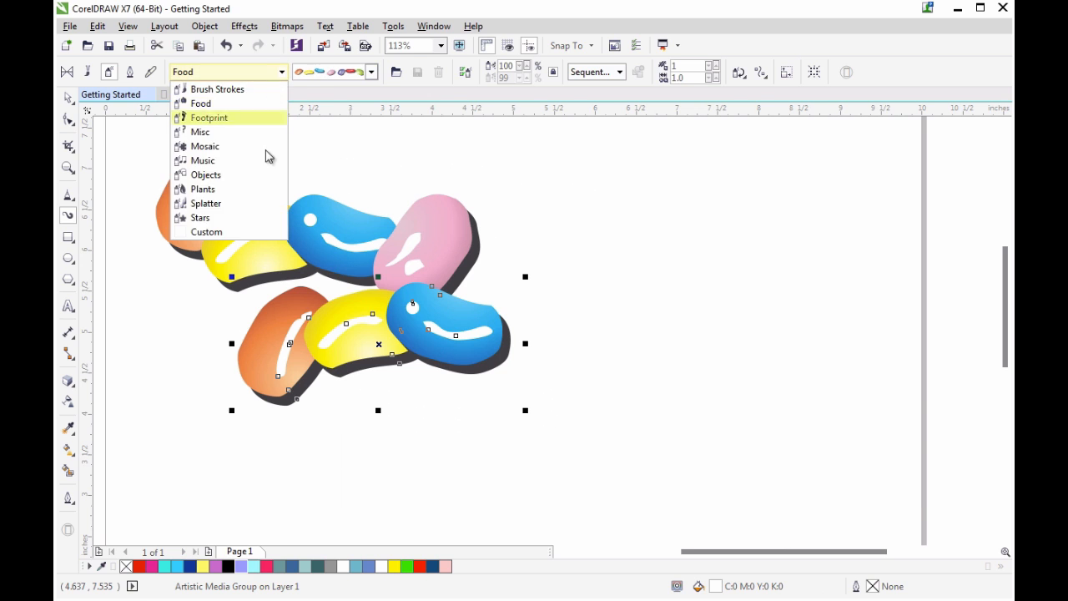
key("Return")
left_click(372, 72)
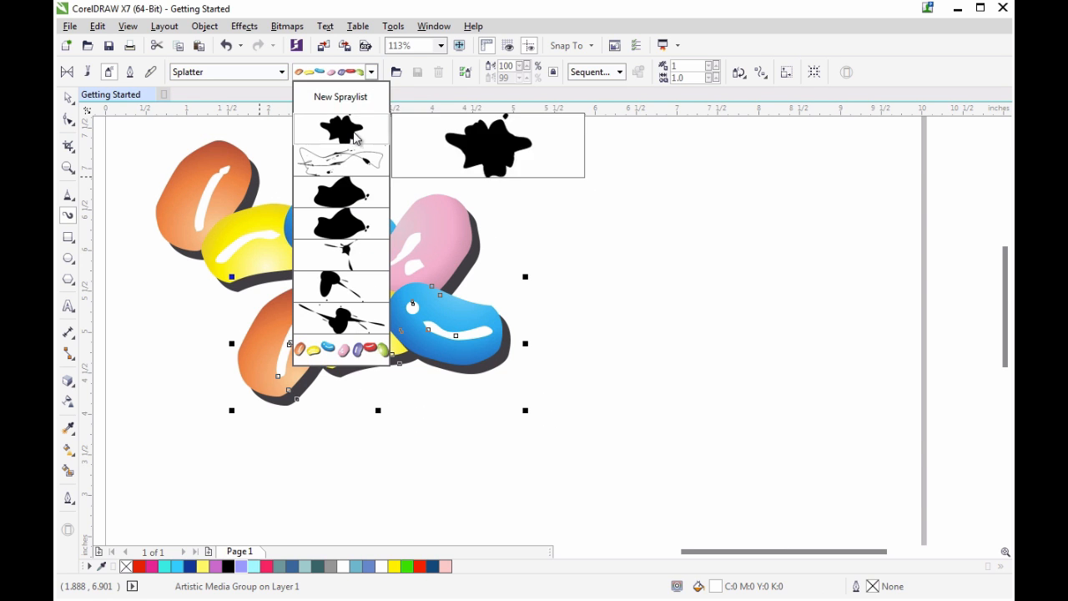
left_click(343, 127)
left_click_drag(551, 194, 603, 259)
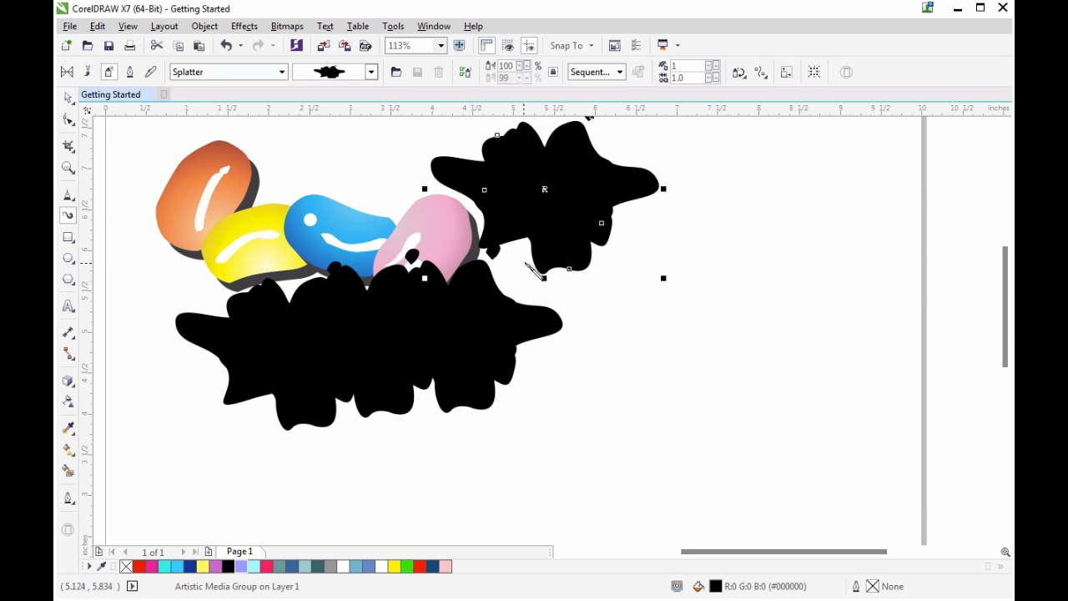
Undo the splatter, jelly bean and vegetable sprays to clear the page
key("ctrl+z")
key("ctrl+z")
key("ctrl+z")
key("ctrl+z")
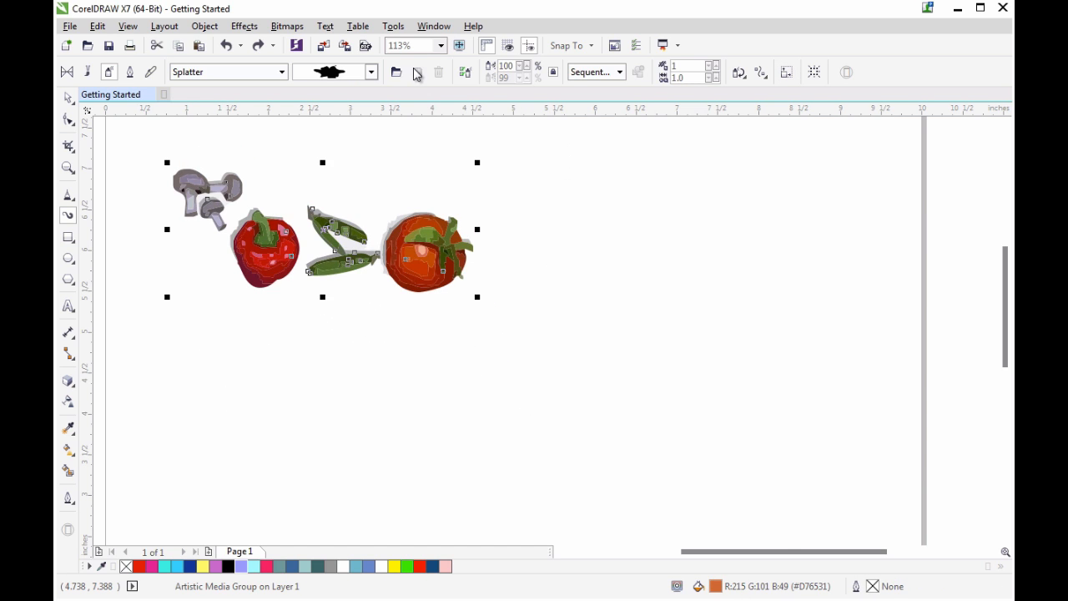
key("ctrl+z")
Spray lines across the page with spraylists from the Custom category
left_click(281, 72)
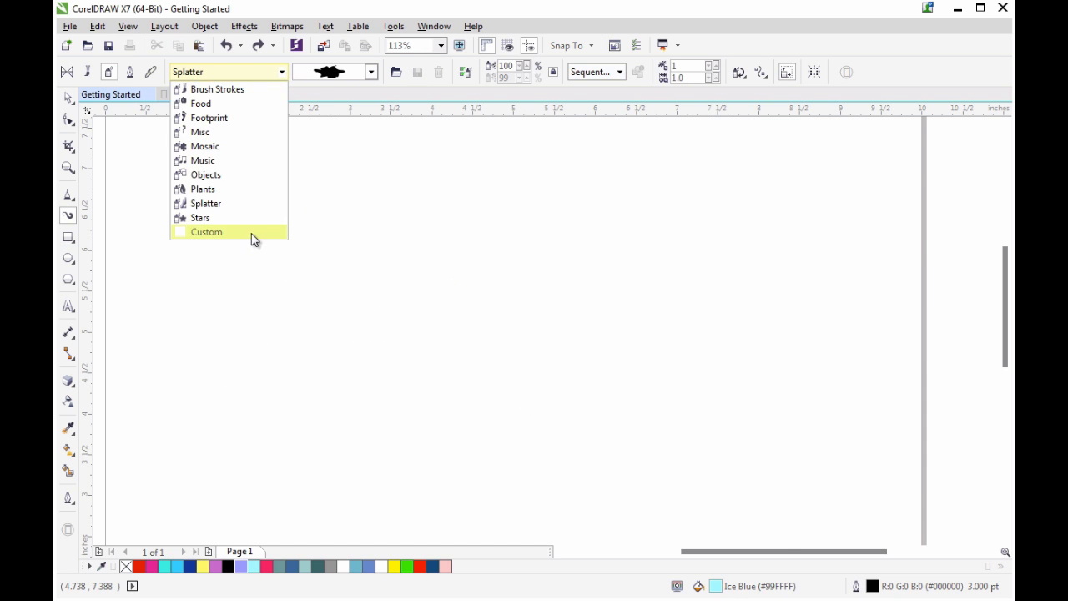
left_click(252, 234)
left_click(372, 71)
left_click(354, 158)
left_click_drag(255, 258, 659, 350)
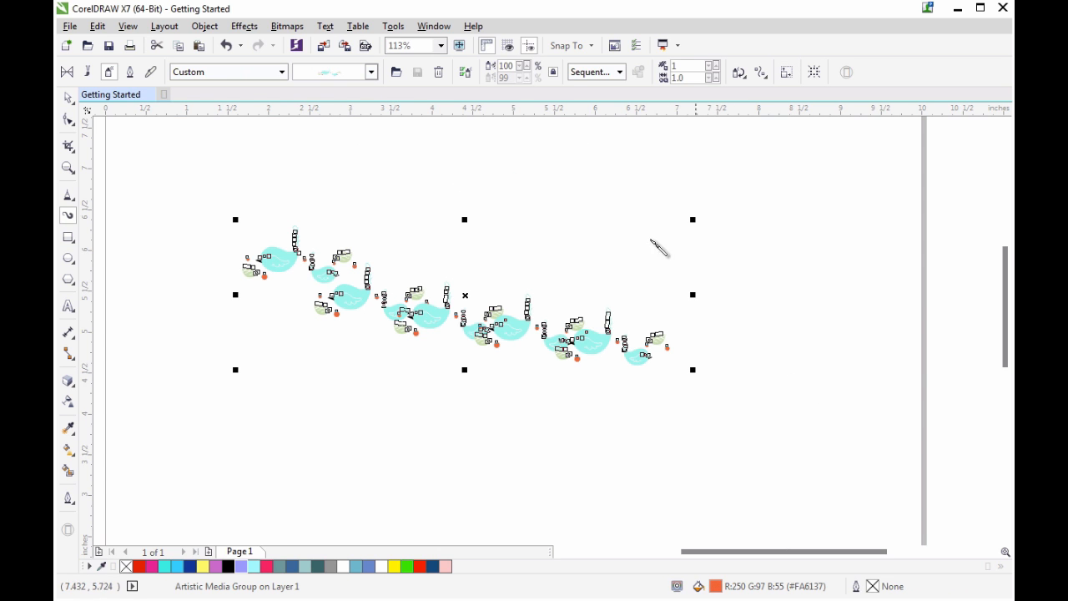
left_click_drag(467, 218, 568, 221)
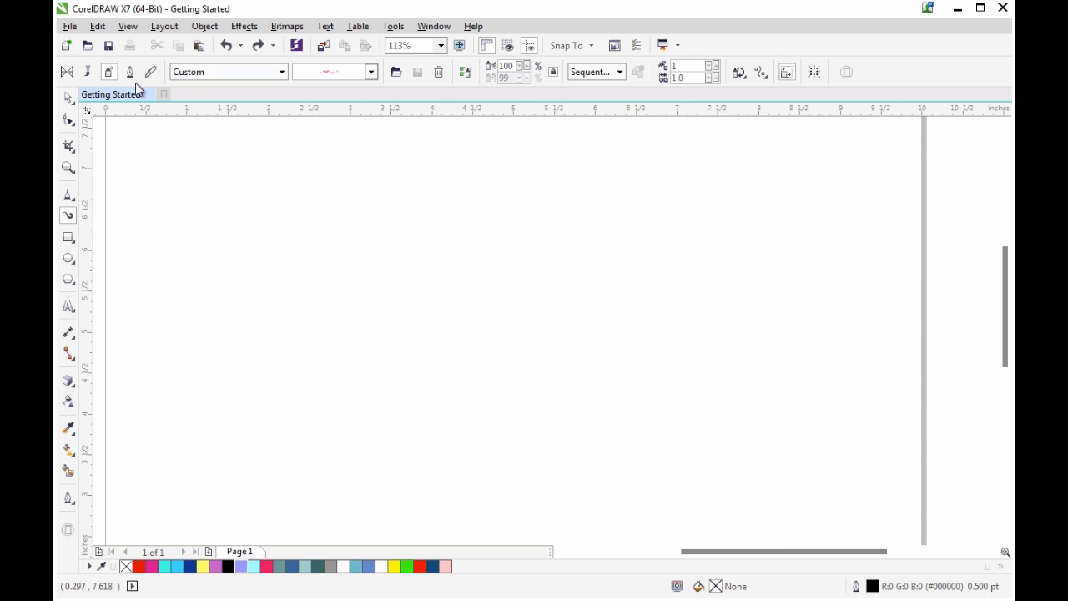
Switch Artistic Media to Calligraphic mode and draw a long curved stroke and a zigzag stroke beside it
left_click(129, 72)
mouse_move(204, 209)
left_mouse_down()
mouse_move(460, 300)
mouse_move(526, 359)
left_mouse_up()
mouse_move(457, 190)
left_mouse_down()
mouse_move(493, 192)
mouse_move(565, 335)
left_mouse_up()
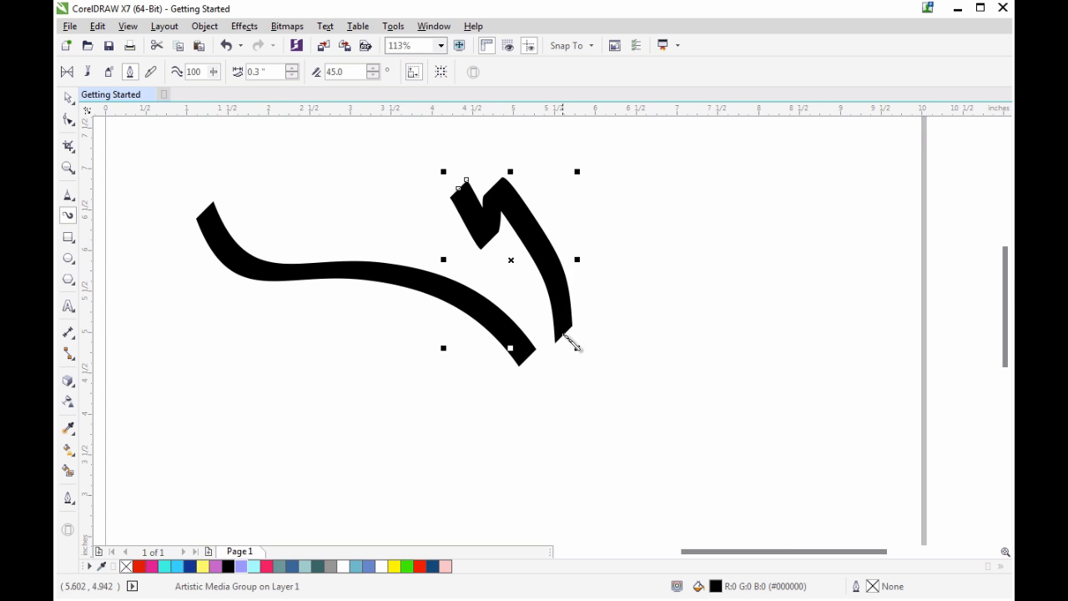
Draw calligraphic strokes with the width set to 0.22", and another with the calligraphic angle set to 95 degrees
left_click(292, 76)
mouse_move(589, 179)
left_mouse_down()
mouse_move(598, 220)
mouse_move(631, 292)
mouse_move(563, 471)
mouse_move(732, 352)
left_mouse_up()
mouse_move(667, 207)
left_mouse_down()
mouse_move(709, 219)
mouse_move(738, 196)
left_mouse_up()
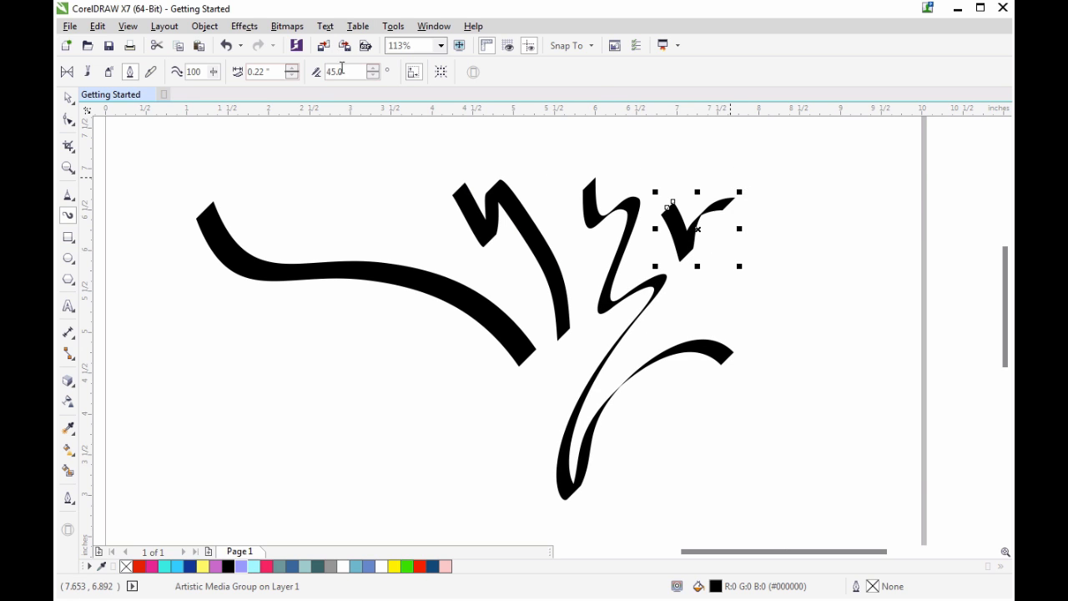
left_click(373, 75)
mouse_move(310, 144)
left_mouse_down()
mouse_move(334, 203)
mouse_move(392, 263)
left_mouse_up()
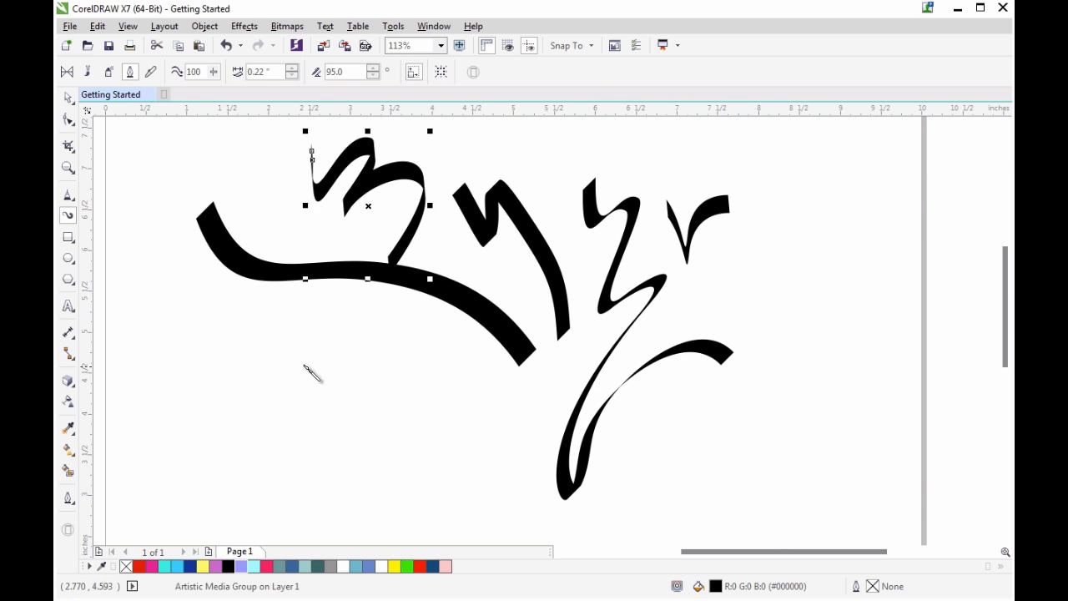
Draw a zigzag calligraphic stroke below the long curve and set the calligraphic angle to 235 degrees
left_click_drag(262, 300, 397, 508)
left_click(374, 67)
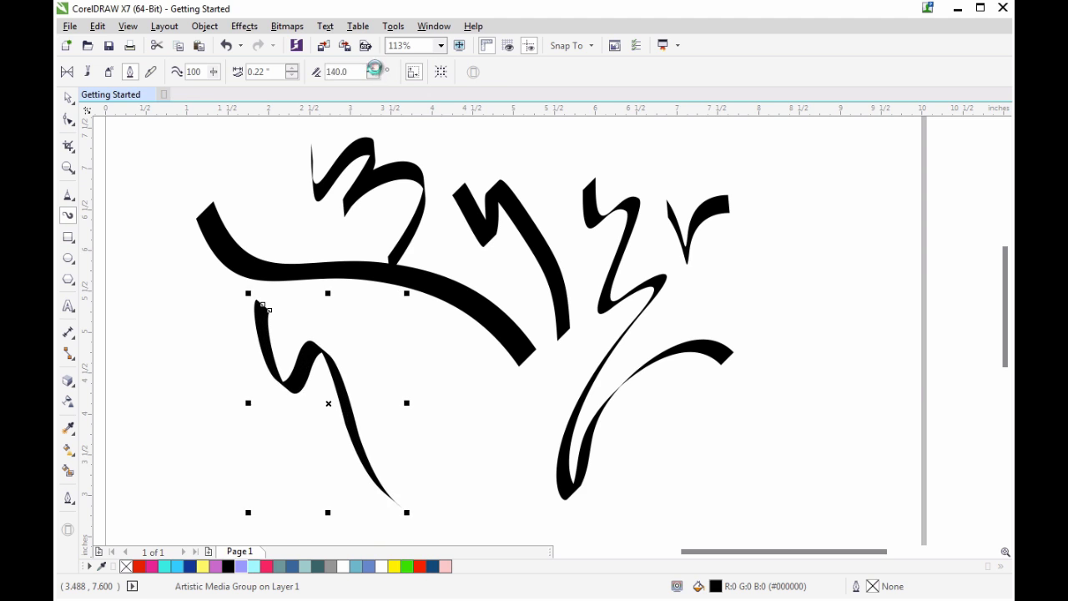
left_click(374, 71)
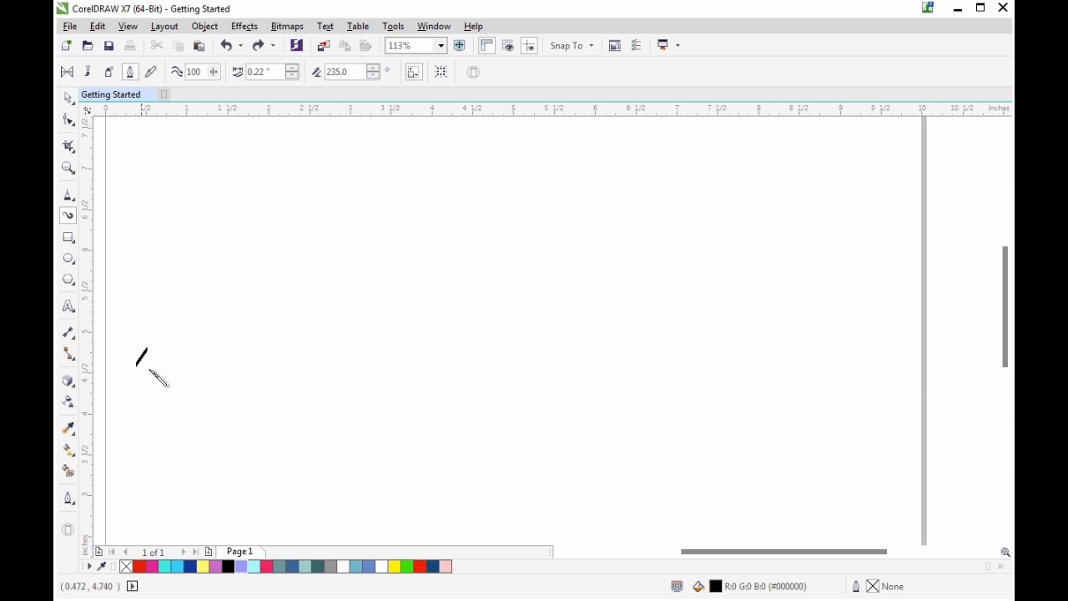
Write "minimum" across the page as a calligraphic stroke with dotted i's, and undo the writing
mouse_move(150, 371)
left_mouse_down()
mouse_move(237, 324)
mouse_move(365, 352)
mouse_move(472, 315)
mouse_move(582, 337)
mouse_move(684, 336)
mouse_move(745, 288)
left_mouse_up()
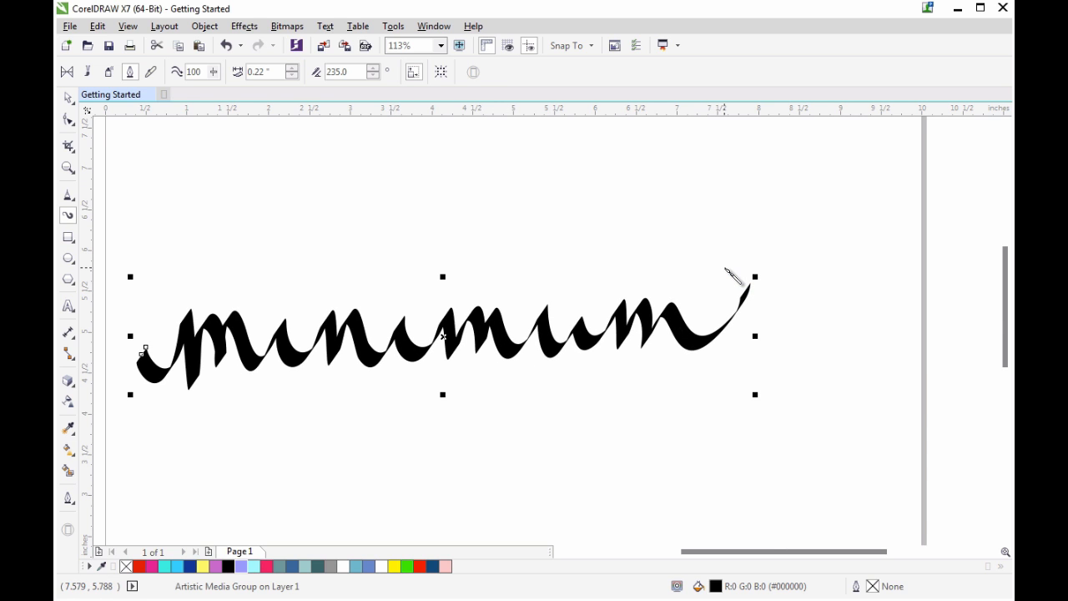
left_click(287, 285)
left_click(459, 289)
key("ctrl+z")
key("ctrl+z")
key("ctrl+z")
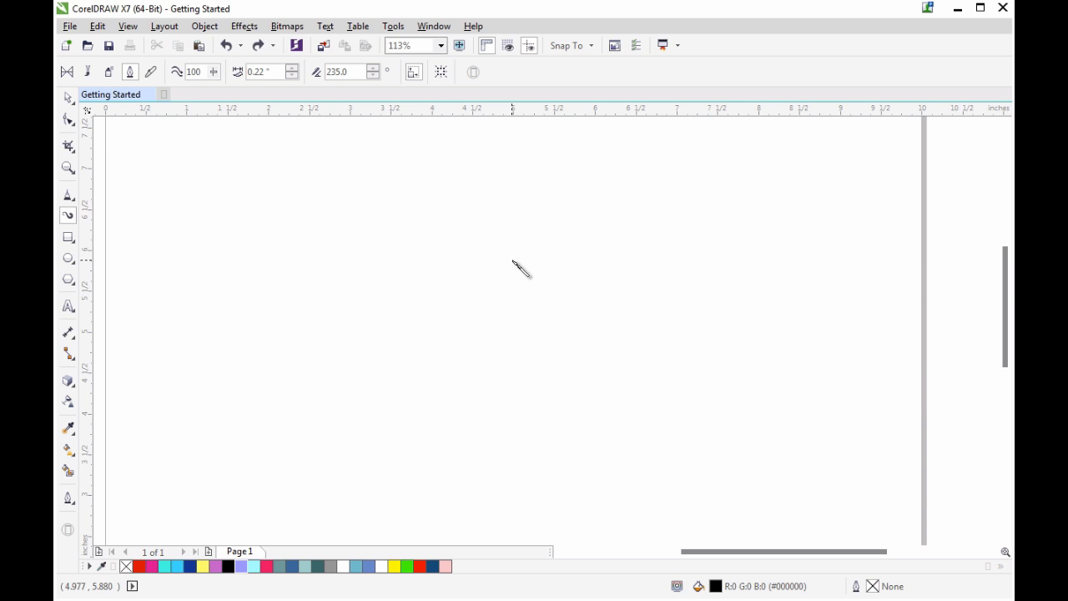
Switch Artistic Media to Pressure mode, draw zigzag strokes across the page and undo them
left_click(151, 71)
mouse_move(194, 284)
left_mouse_down()
mouse_move(370, 231)
mouse_move(491, 382)
left_mouse_up()
mouse_move(427, 232)
left_mouse_down()
mouse_move(499, 245)
mouse_move(615, 242)
mouse_move(645, 264)
mouse_move(599, 394)
mouse_move(689, 373)
mouse_move(746, 315)
mouse_move(822, 289)
left_mouse_up()
key("ctrl+z")
key("ctrl+z")
key("ctrl+z")
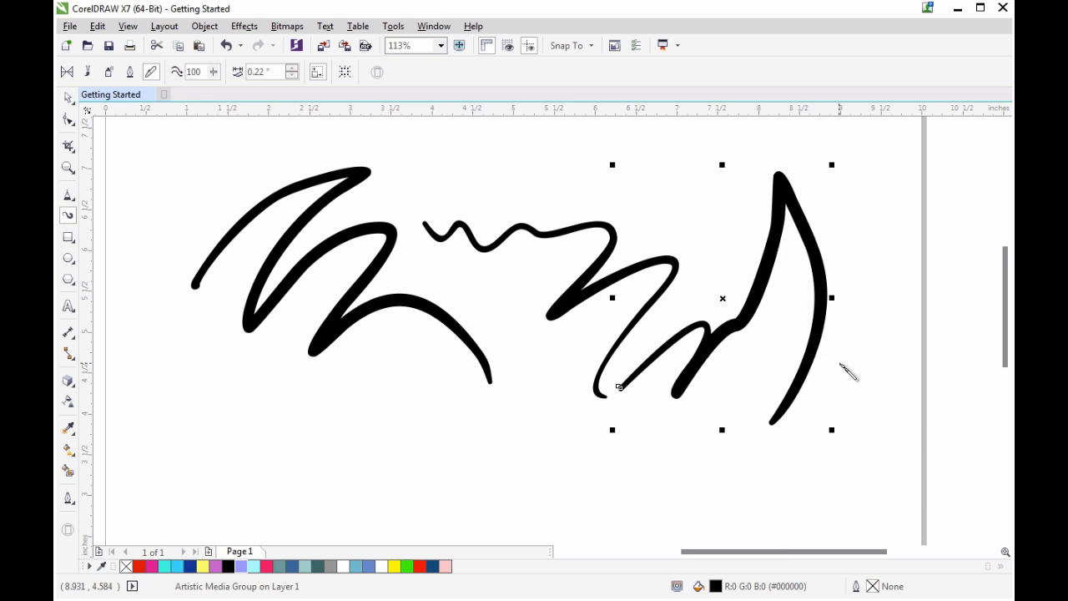
mouse_move(162, 329)
left_mouse_down()
mouse_move(206, 321)
mouse_move(701, 173)
mouse_move(515, 263)
mouse_move(495, 318)
mouse_move(726, 367)
left_mouse_up()
key("ctrl+z")
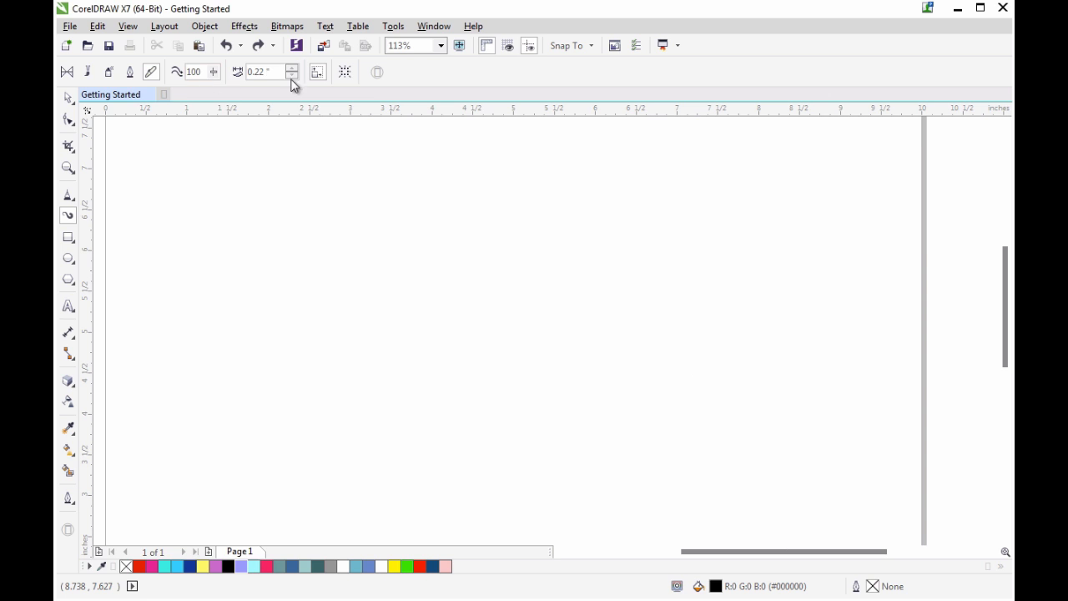
Draw long pressure strokes with the stroke width reduced to 0.07" and undo them
left_click(294, 75)
mouse_move(178, 238)
left_mouse_down()
mouse_move(345, 155)
mouse_move(620, 285)
mouse_move(729, 386)
mouse_move(864, 183)
left_mouse_up()
left_click(292, 76)
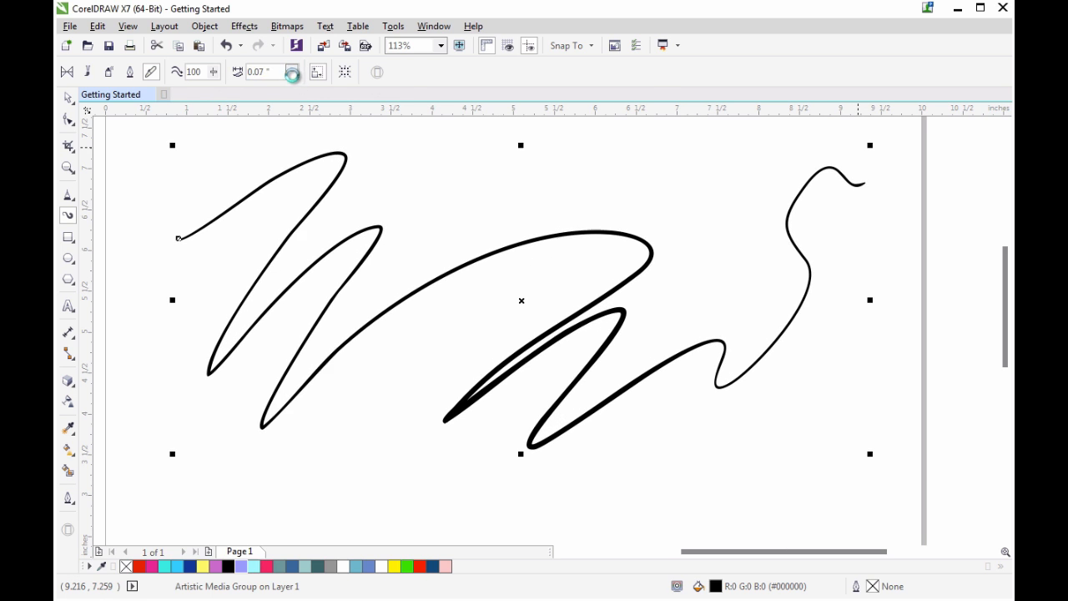
mouse_move(422, 247)
left_mouse_down()
mouse_move(658, 207)
mouse_move(768, 376)
mouse_move(853, 292)
left_mouse_up()
key("ctrl+z")
key("ctrl+z")
key("ctrl+z")
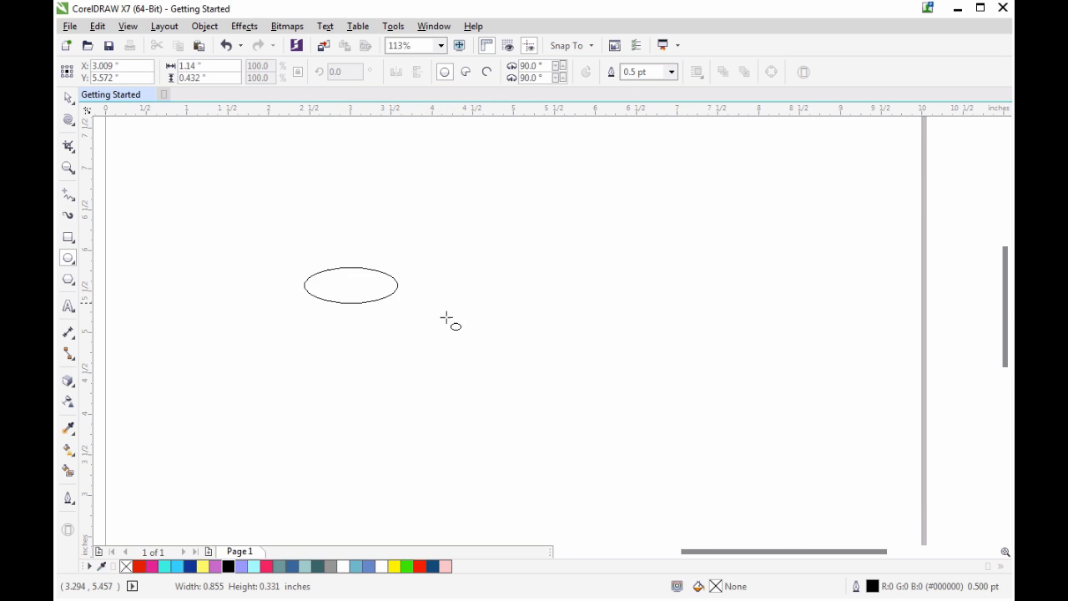
Draw a turquoise-filled ellipse about 4.96" wide and 1.65" high and convert it to curves
left_click_drag(448, 317, 748, 303)
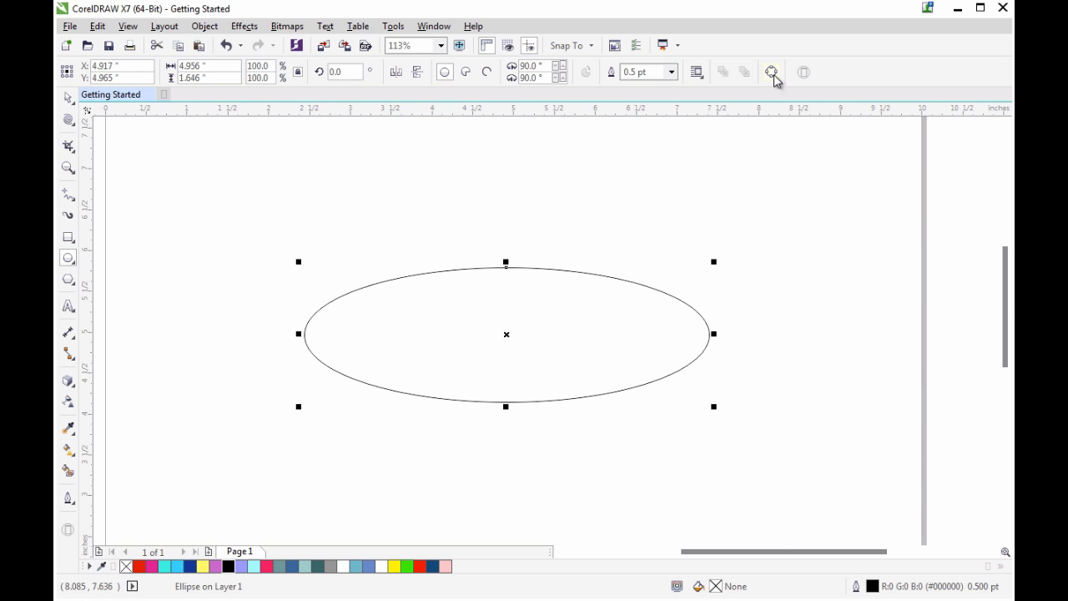
left_click(166, 566)
left_click(772, 73)
Make the ellipse's left and right nodes cusps and collapse their handles to form pointed ends
left_click(70, 99)
key("F10")
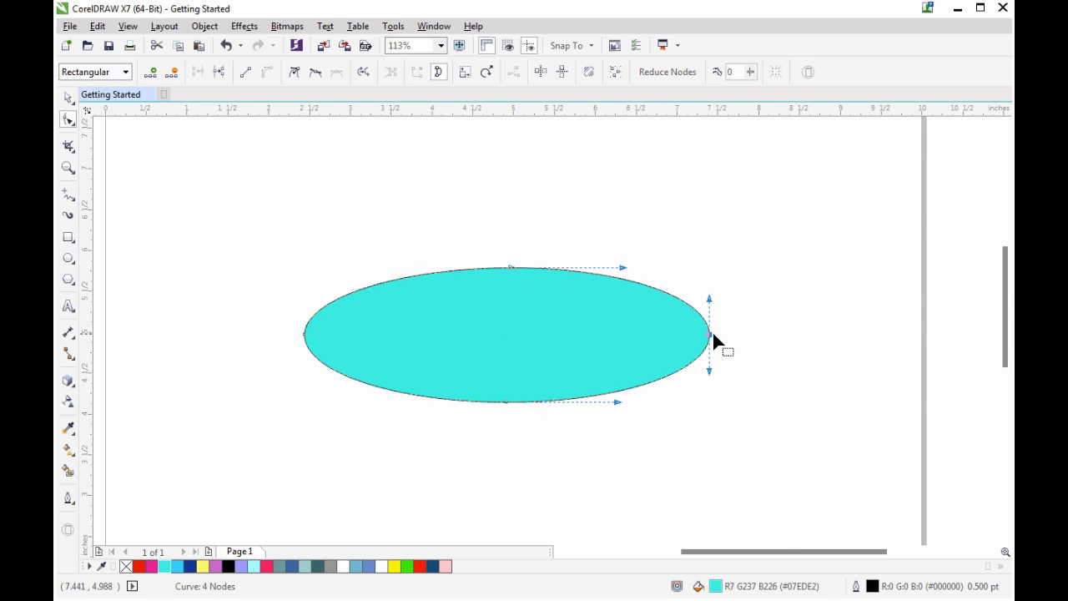
left_click(294, 73)
left_click_drag(709, 298, 710, 334)
left_click_drag(709, 372, 710, 334)
left_click(304, 334)
left_click_drag(307, 304, 305, 334)
Flatten the pointed shape by moving its top and bottom nodes inward, and remove its outline
left_click_drag(512, 267, 507, 280)
left_click_drag(507, 402, 516, 354)
left_click(71, 498)
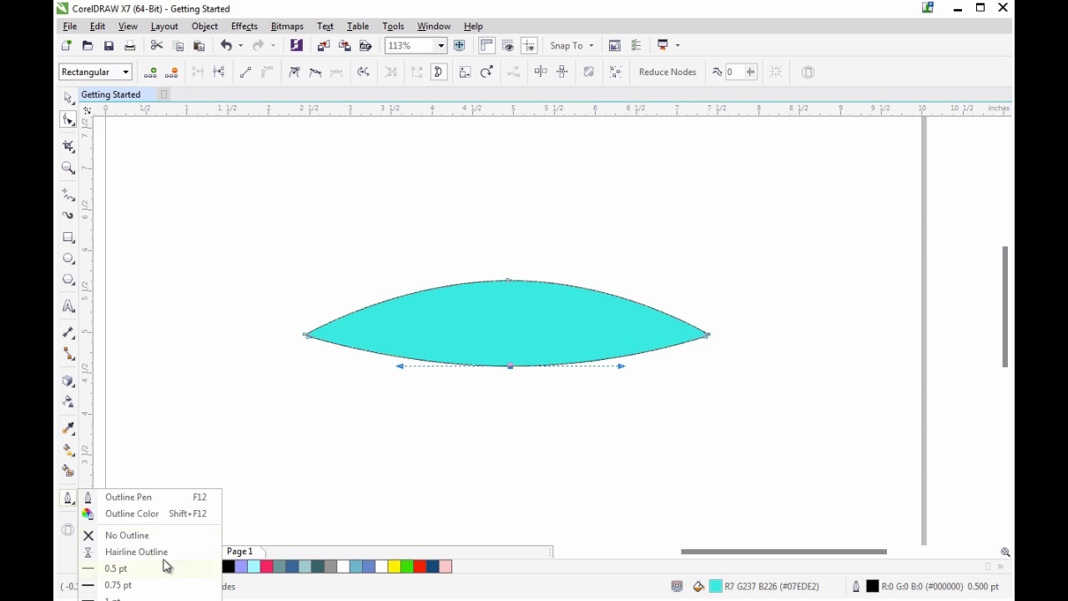
left_click(167, 537)
Save the turquoise shape as a custom Artistic Media brush stroke named "blue"
left_click(68, 215)
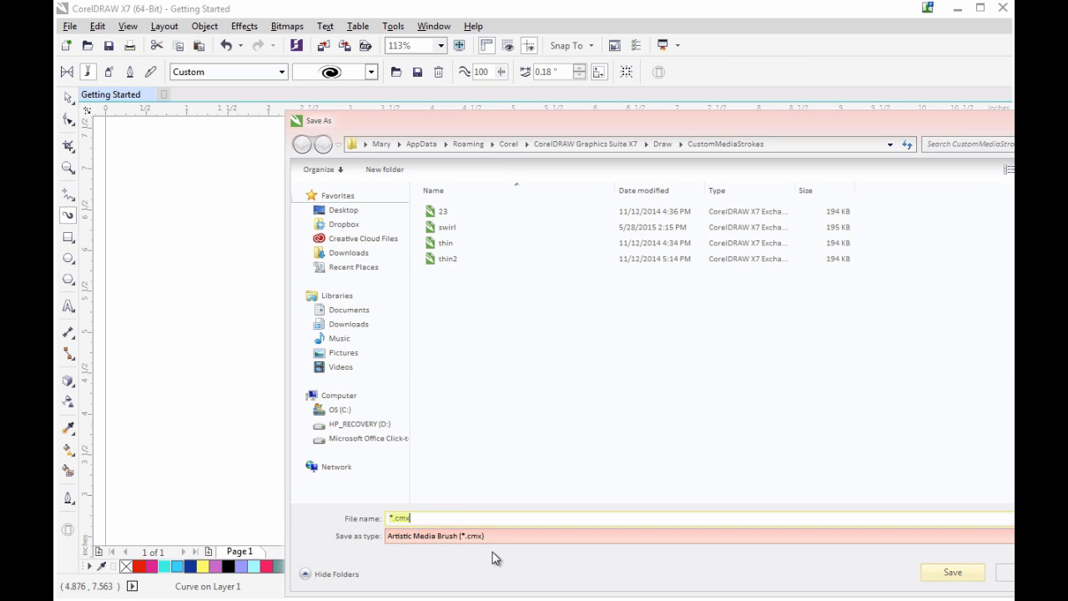
type("blue")
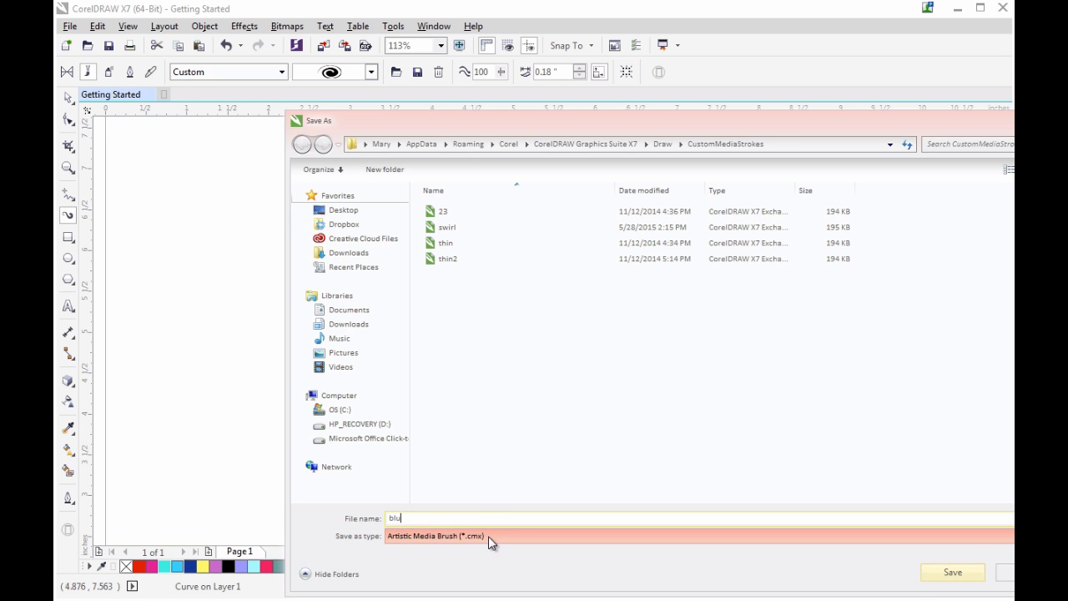
left_click(954, 573)
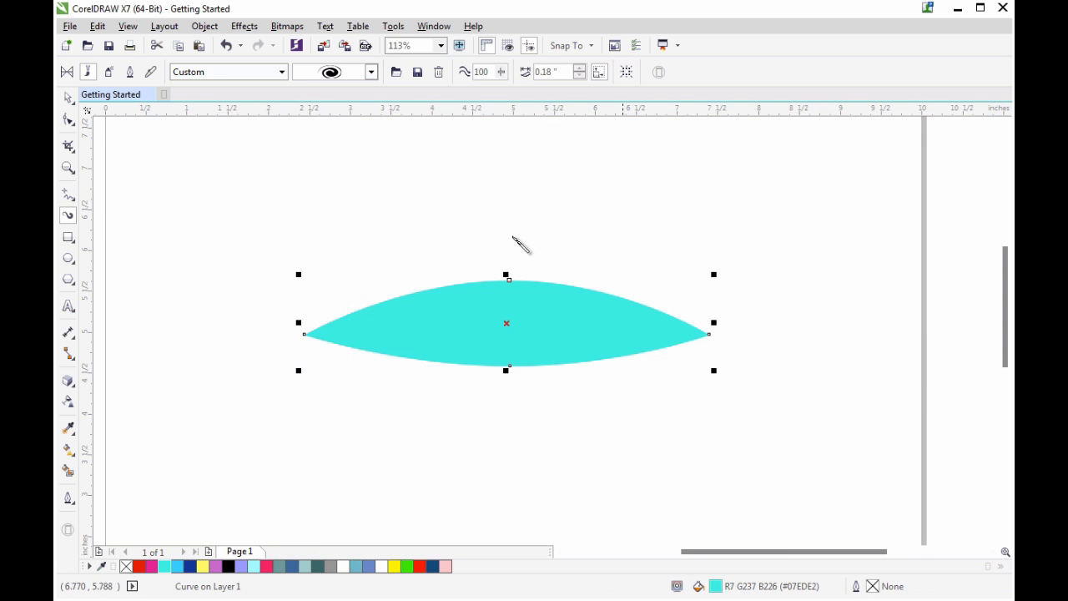
Draw a wavy stroke above the turquoise shape and curly strokes around it with the new custom brush
key("space")
left_click(165, 181)
key("space")
left_click(372, 71)
left_click(372, 132)
left_click_drag(419, 209, 761, 237)
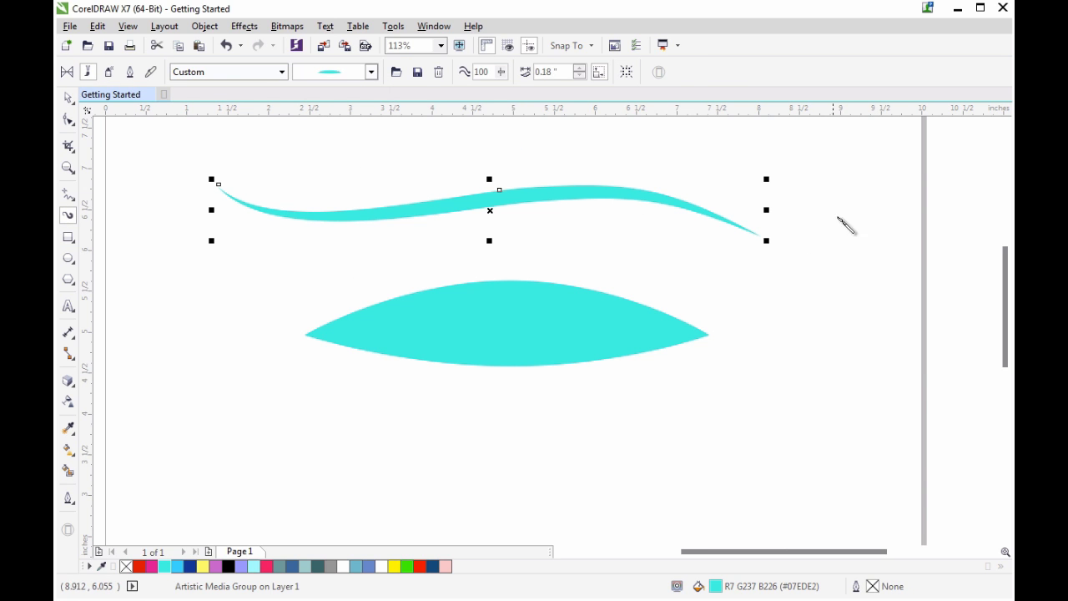
mouse_move(250, 390)
left_mouse_down()
mouse_move(595, 453)
mouse_move(676, 413)
mouse_move(801, 299)
left_mouse_up()
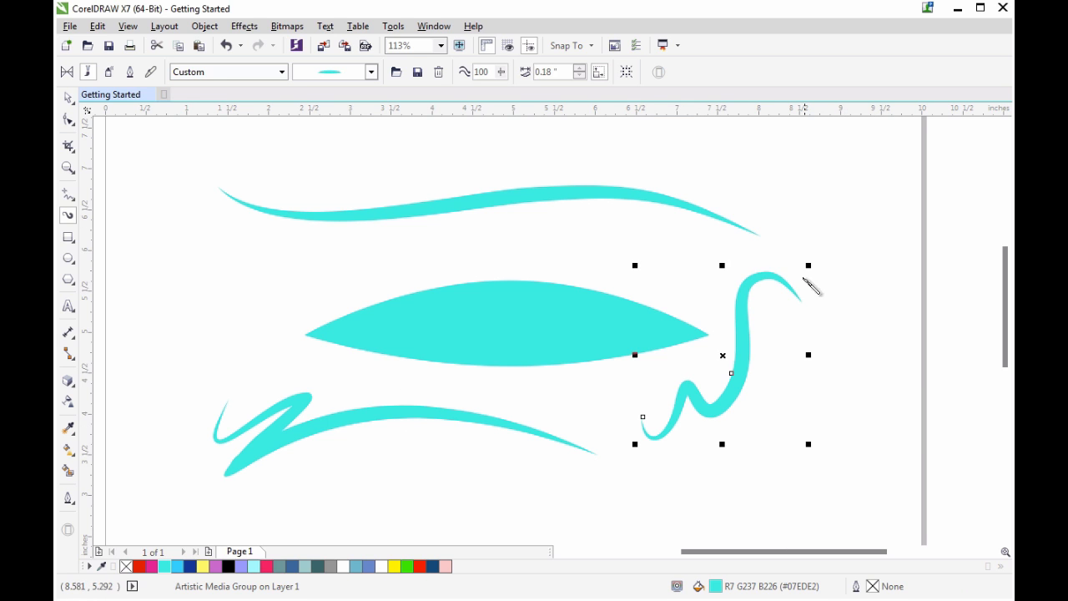
Undo the last brush stroke and delete the other strokes and the turquoise shape to clear the page
key("ctrl+z")
left_click(68, 101)
left_click(467, 417)
key("Delete")
left_click(559, 306)
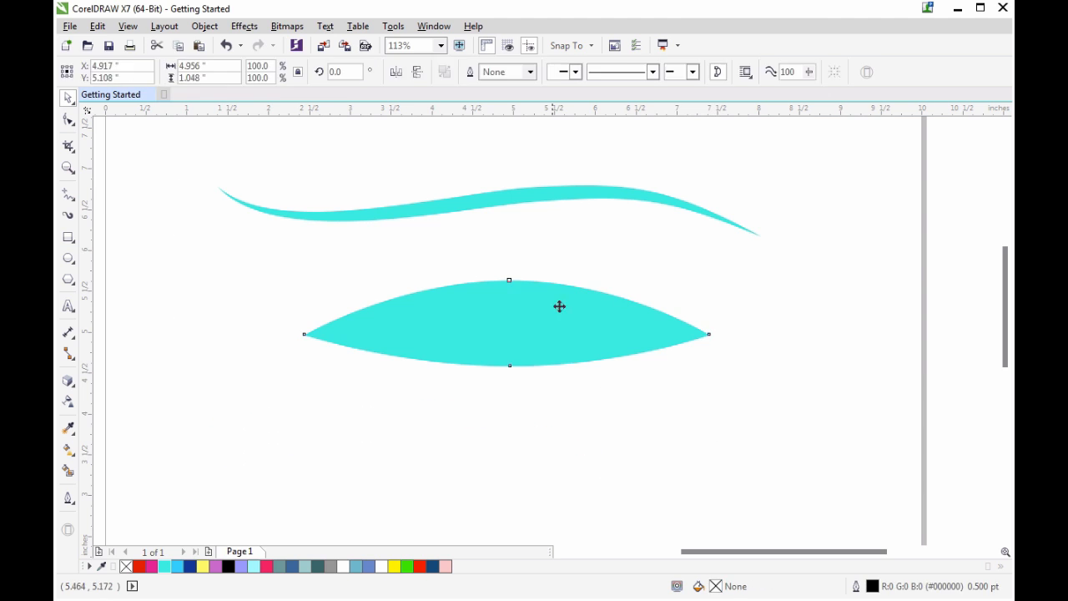
key("Delete")
left_click(574, 191)
key("Delete")
Draw three small freehand hearts filled with Neon Red, undoing the stray shape above them
left_click(68, 196)
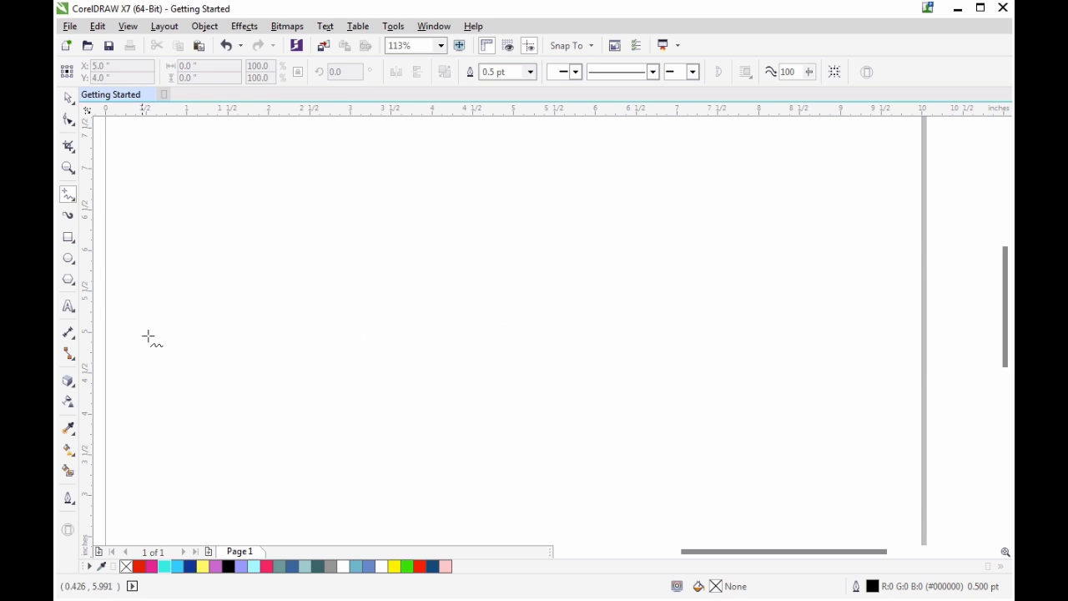
mouse_move(365, 291)
left_mouse_down()
mouse_move(390, 322)
mouse_move(367, 294)
left_mouse_up()
left_click_drag(446, 307, 446, 304)
left_click_drag(325, 313, 326, 314)
left_click_drag(429, 267, 430, 267)
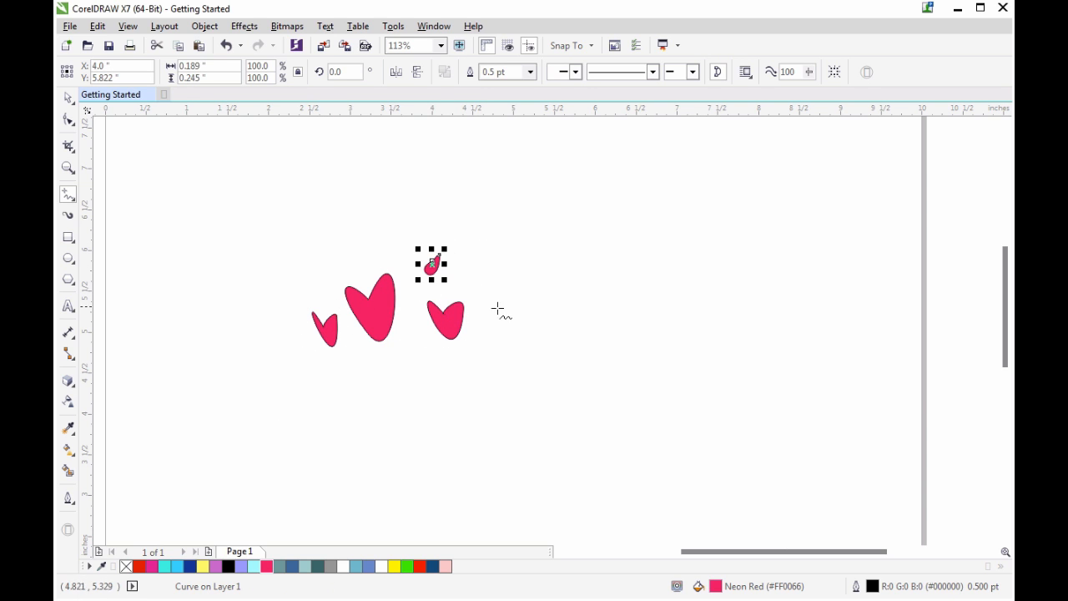
key("ctrl+z")
Draw two freehand five-pointed stars filled with Neon Red, one on each side of the hearts
mouse_move(504, 330)
left_mouse_down()
mouse_move(515, 281)
mouse_move(544, 310)
mouse_move(504, 330)
left_mouse_up()
left_click_drag(259, 369, 263, 316)
left_click_drag(264, 363, 260, 367)
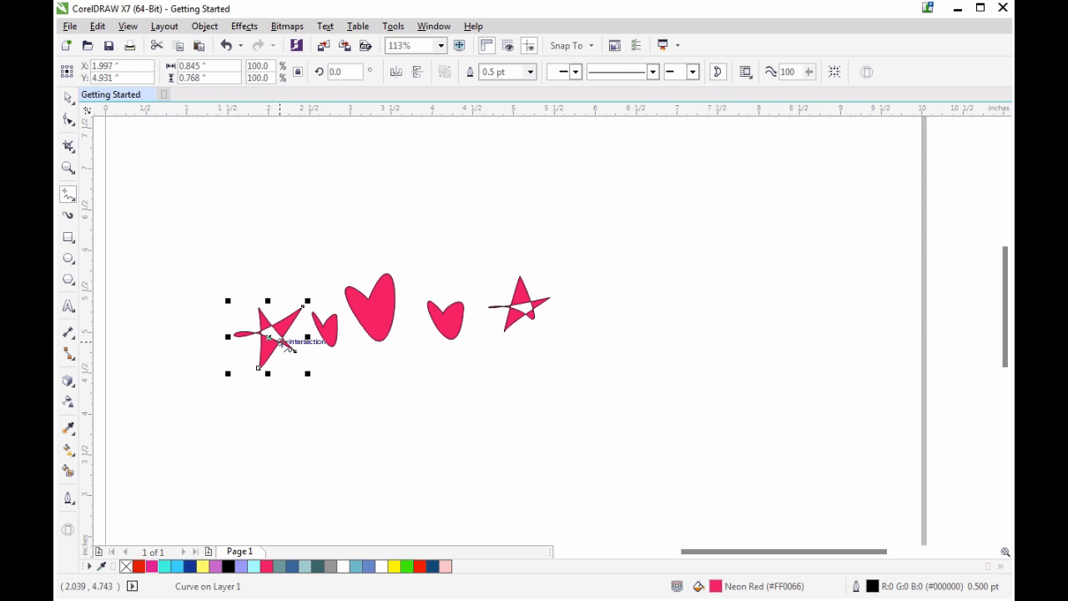
Save all five hearts and stars as a custom Object Sprayer stroke named "hearts" through the Artistic Media docker
left_click_drag(172, 238, 705, 413)
left_click(69, 215)
left_click(433, 26)
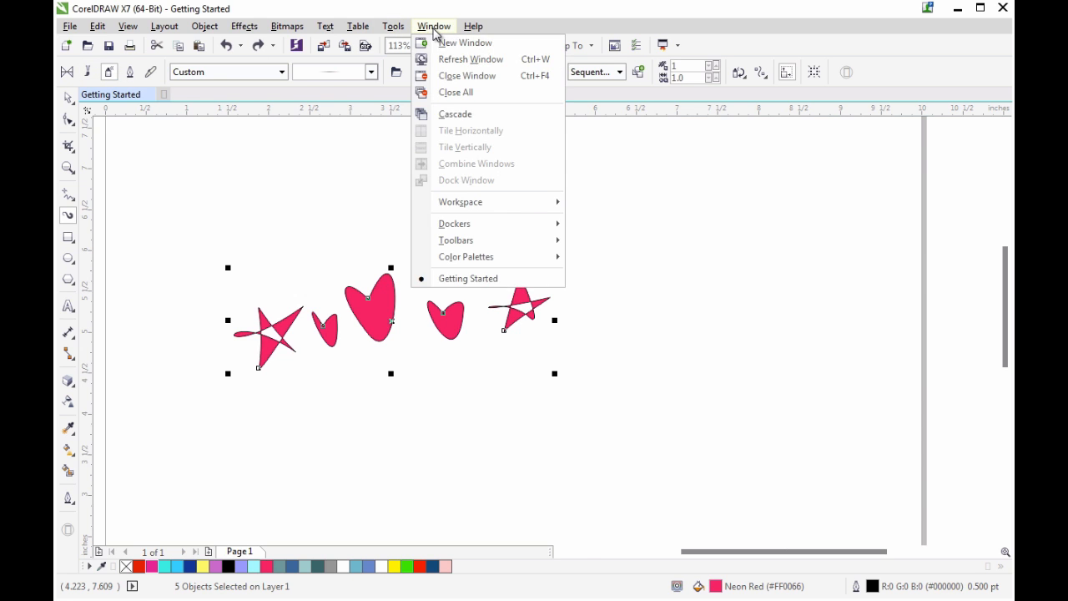
mouse_move(492, 228)
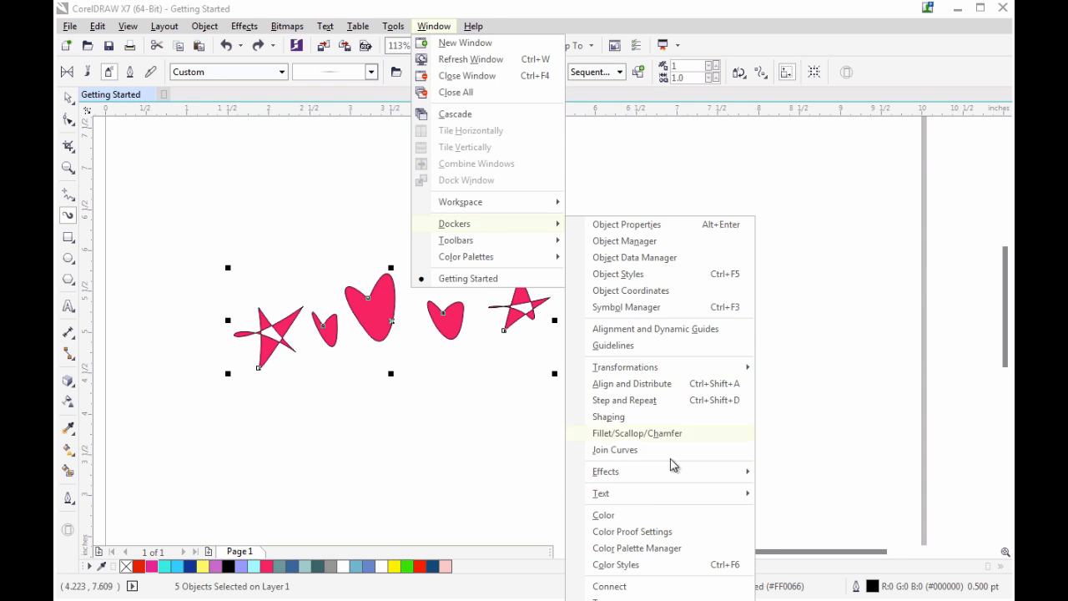
mouse_move(673, 478)
left_click(805, 473)
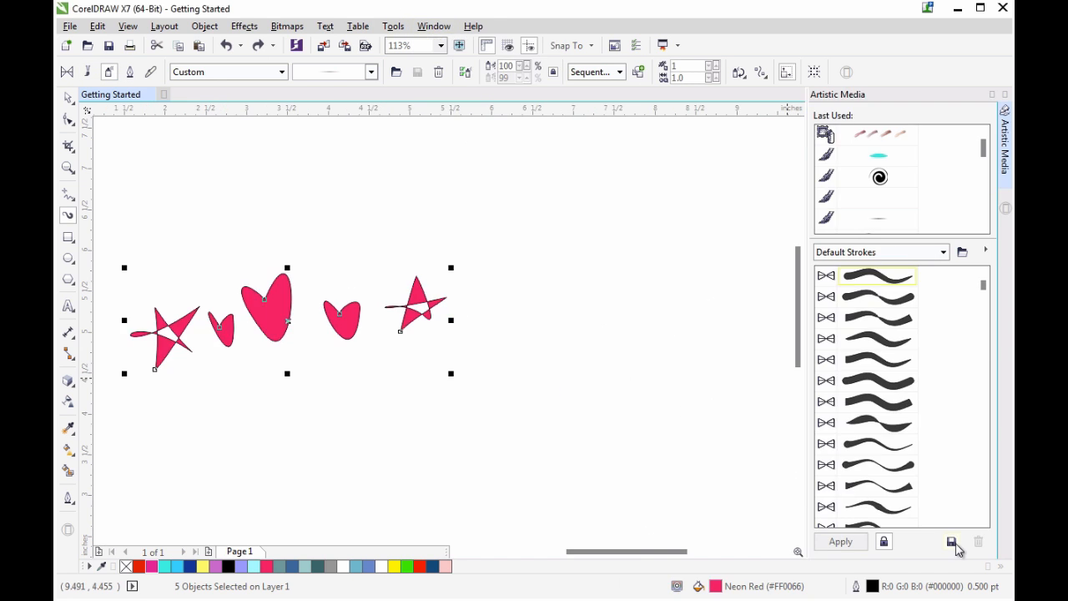
left_click(957, 548)
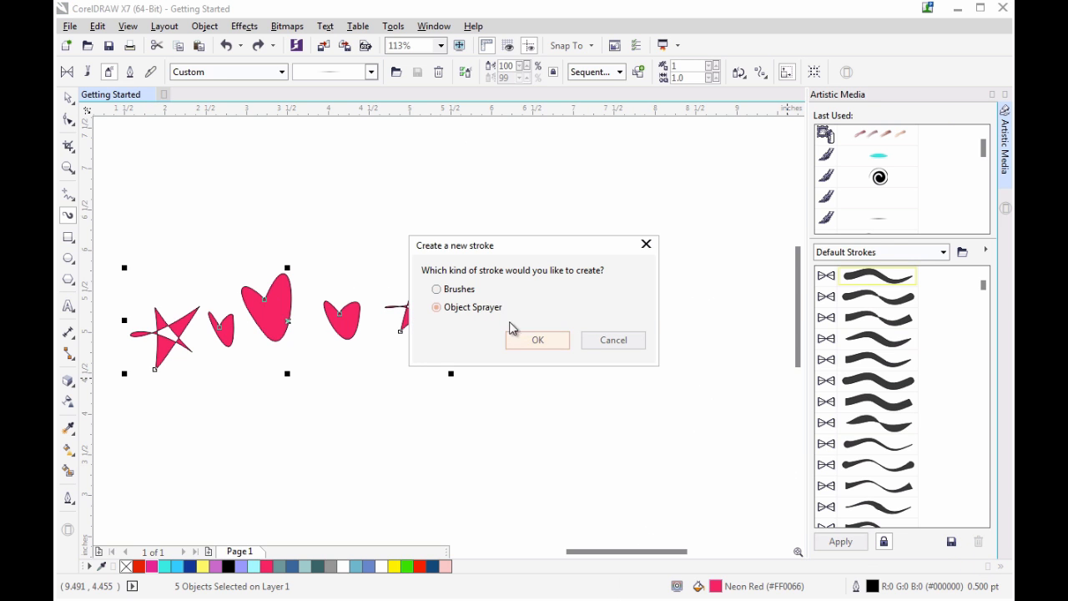
left_click(536, 340)
left_click_drag(559, 127, 386, 87)
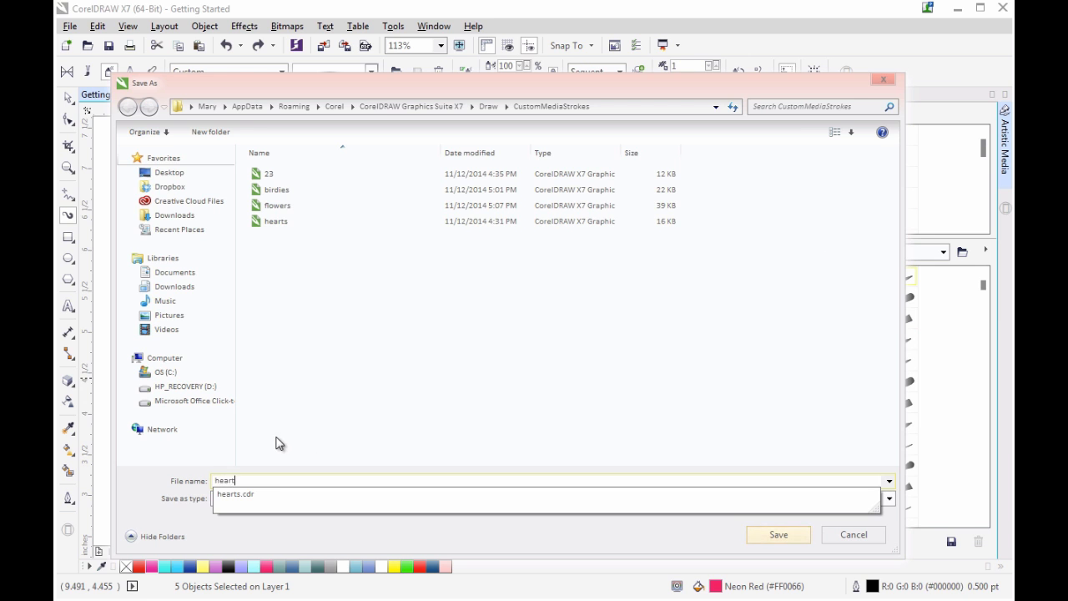
type("s")
left_click(779, 534)
Spray two lines across the page with the new hearts-and-stars spraylist from the Custom category, and undo them
left_click(275, 72)
left_click(258, 236)
left_click(371, 72)
left_click(333, 222)
mouse_move(200, 272)
left_mouse_down()
mouse_move(402, 309)
mouse_move(834, 329)
left_mouse_up()
left_click_drag(380, 399, 776, 382)
key("ctrl+z")
key("ctrl+z")
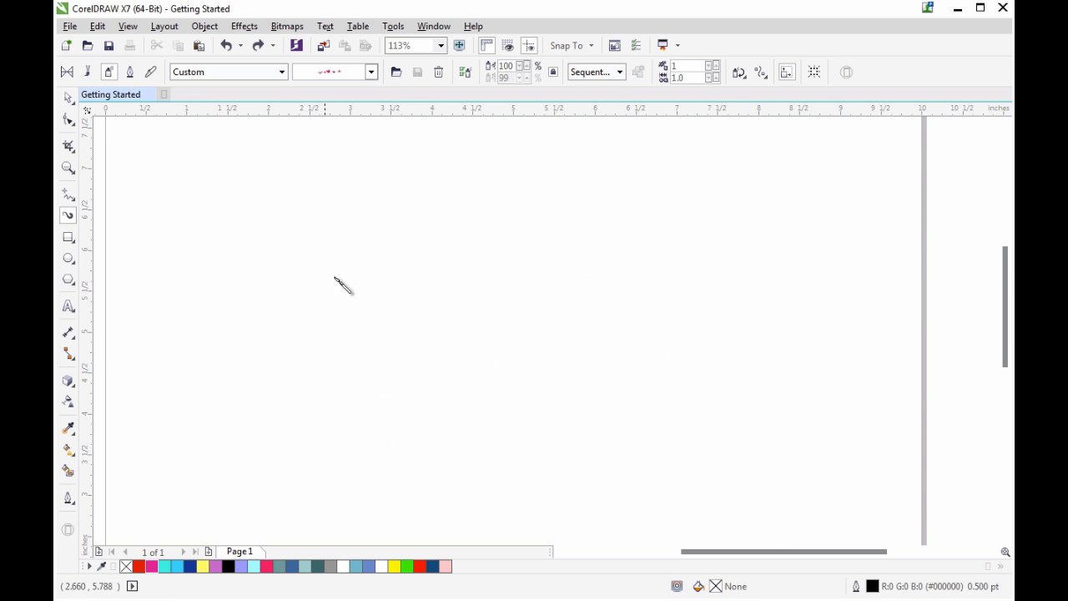
Spray a line of hearts and stars and set its image dabs to 10 and spacing to 1.13
left_click_drag(334, 276, 596, 286)
left_click(715, 75)
left_click(715, 75)
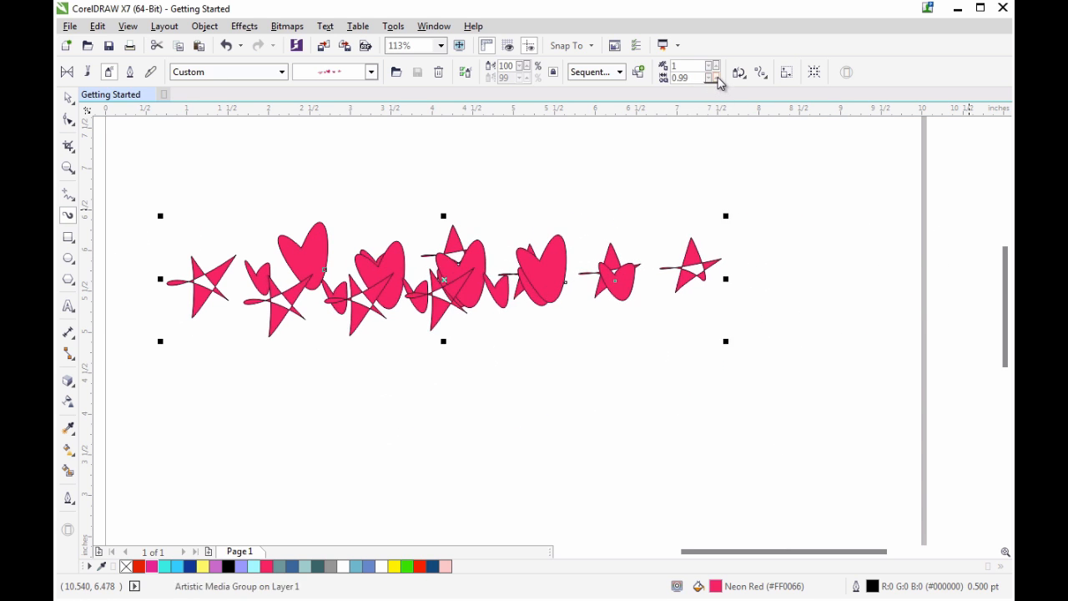
left_click(715, 75)
double_click(715, 66)
left_click(714, 66)
left_click(714, 66)
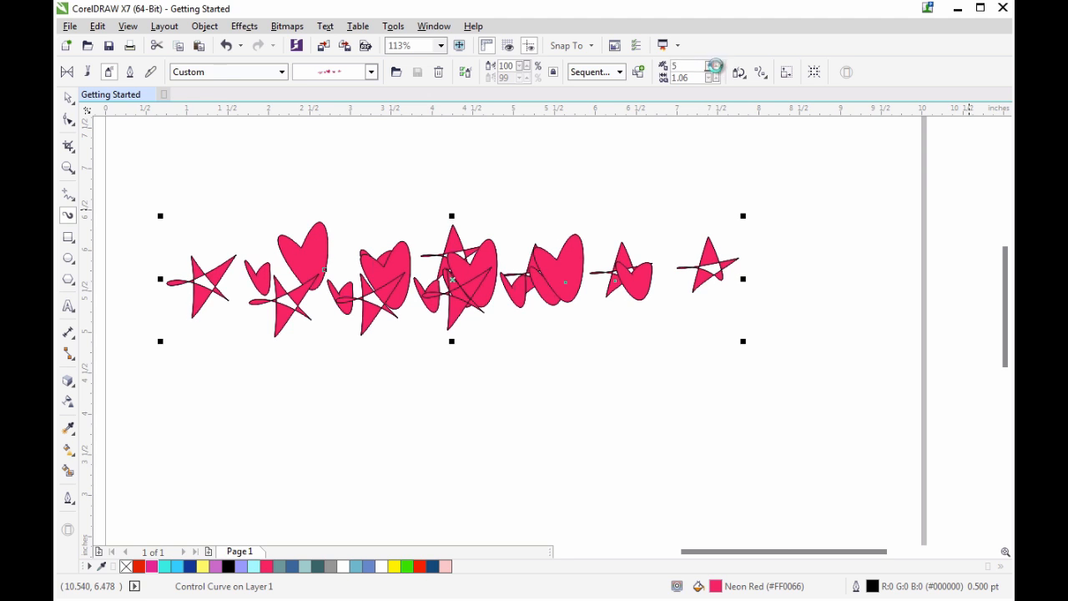
double_click(715, 66)
left_click(715, 77)
Open the rotation options for the sprayed hearts and stars
left_click(741, 73)
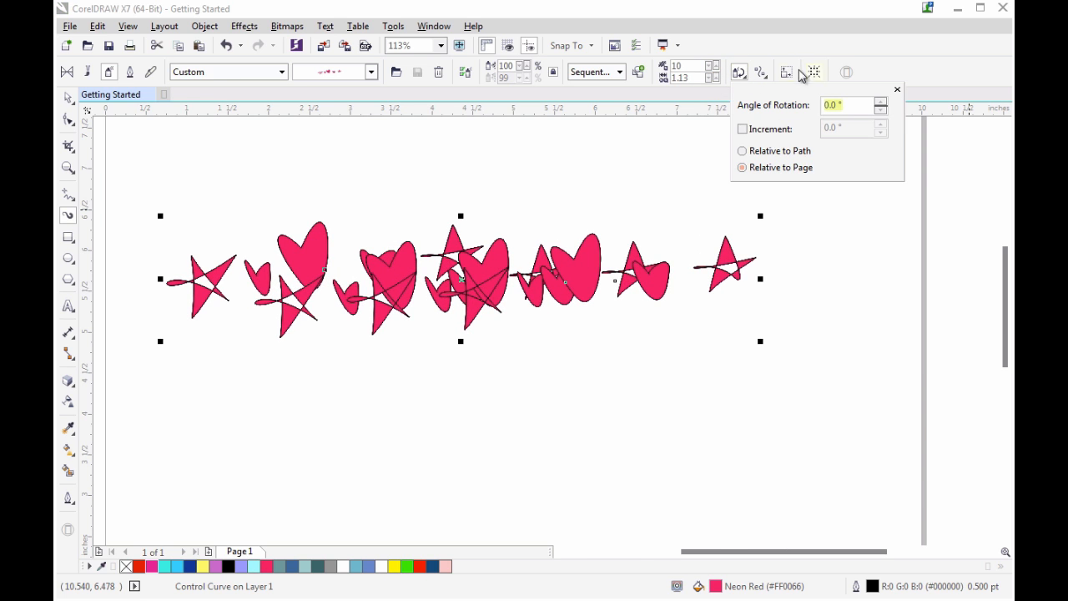